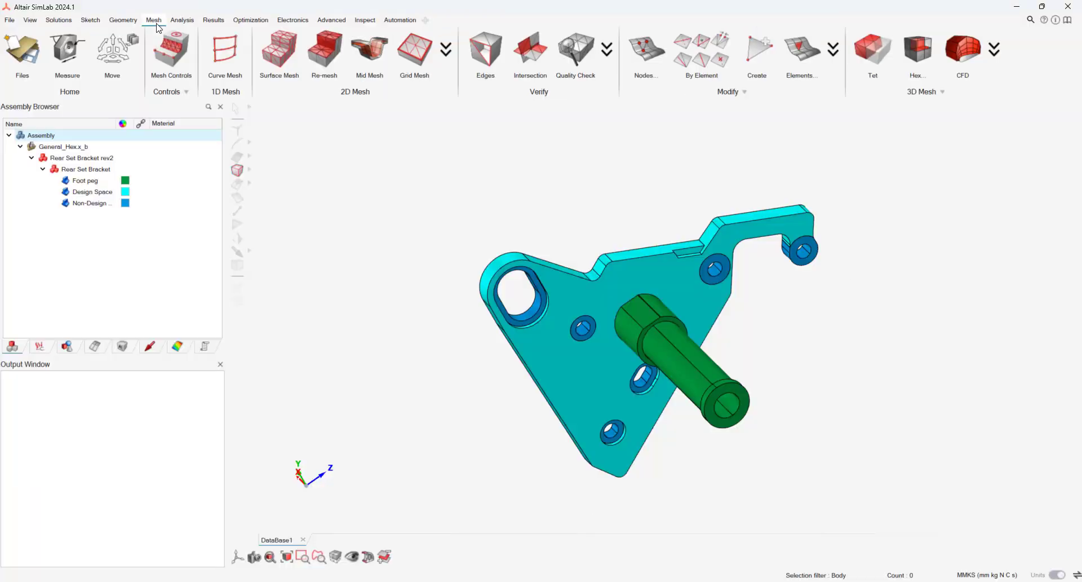
Check whether all three bracket bodies can be hex meshed, testing every body type.
{"action": "left_click", "coordinate": [918, 50]}
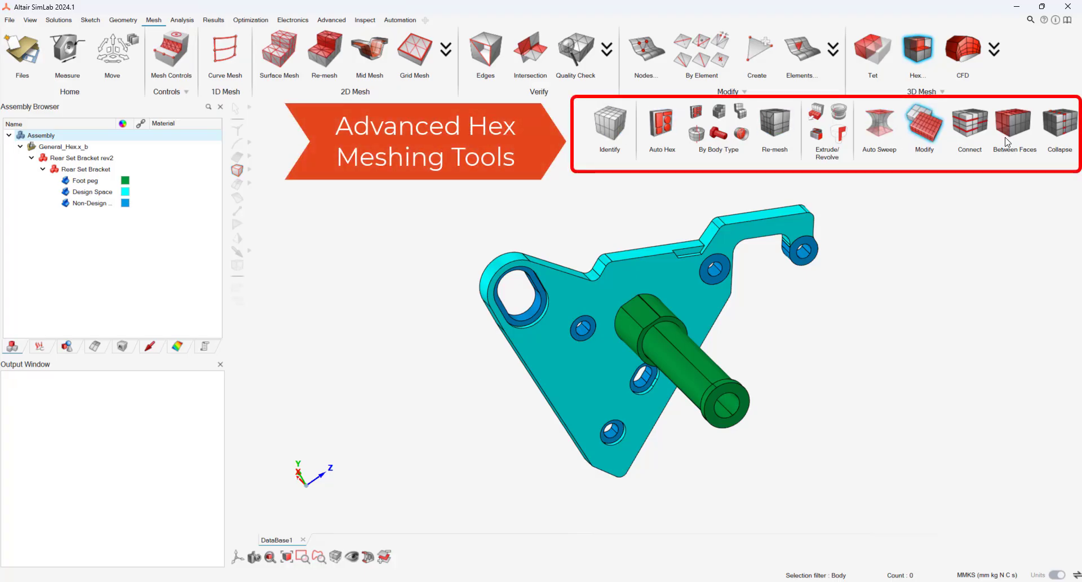
{"action": "left_click", "coordinate": [605, 131]}
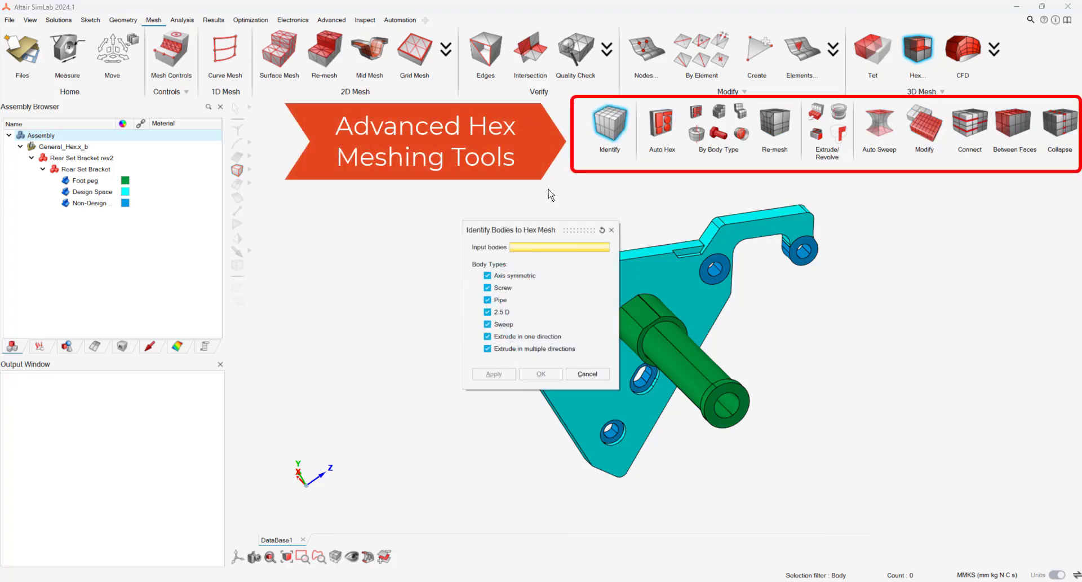
{"action": "left_click_drag", "start_coordinate": [527, 222], "coordinate": [308, 178]}
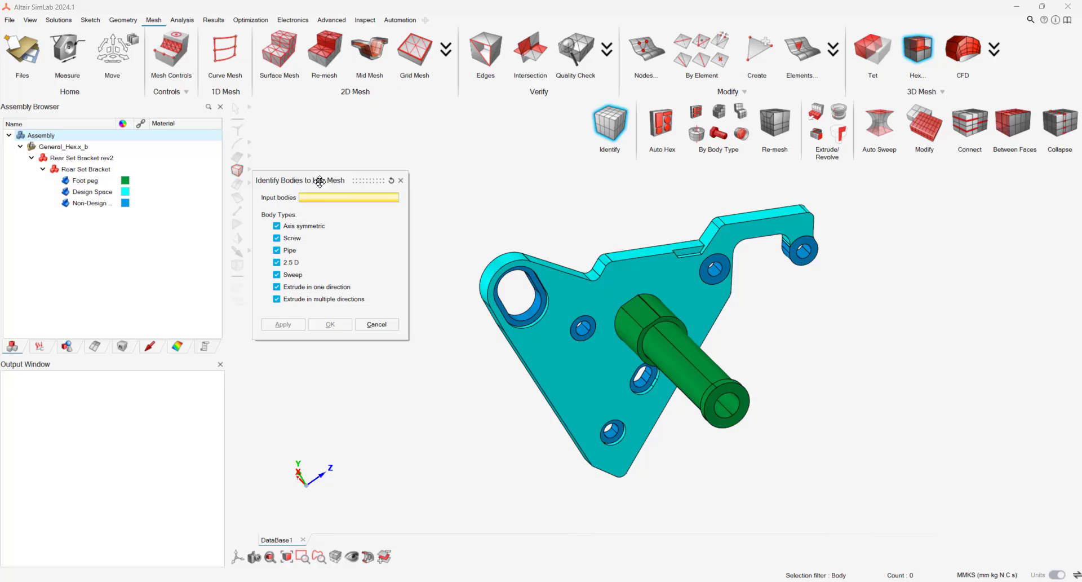
{"action": "left_click_drag", "start_coordinate": [454, 189], "coordinate": [913, 516]}
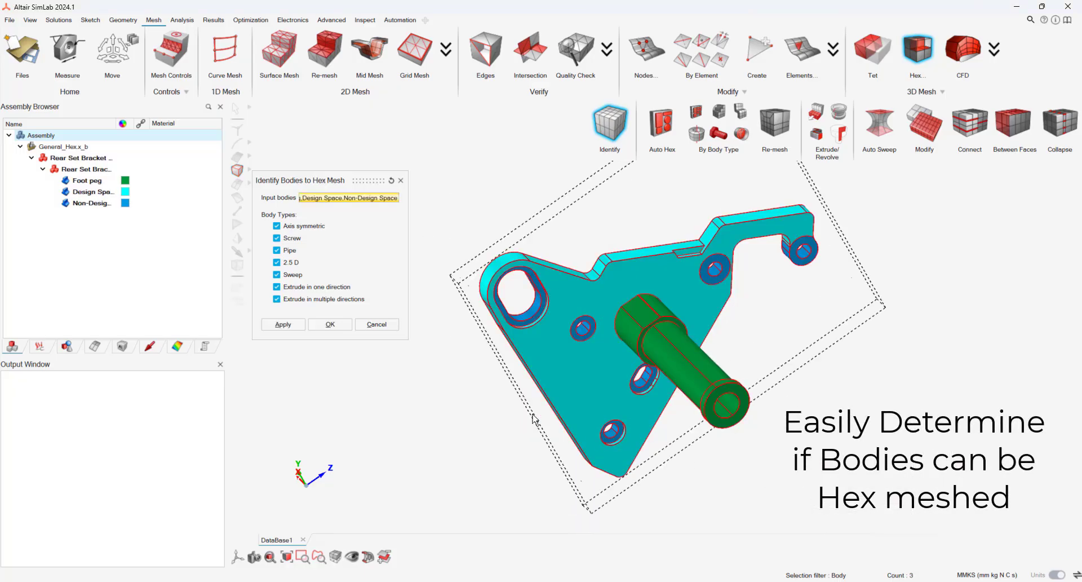
{"action": "left_click", "coordinate": [338, 326]}
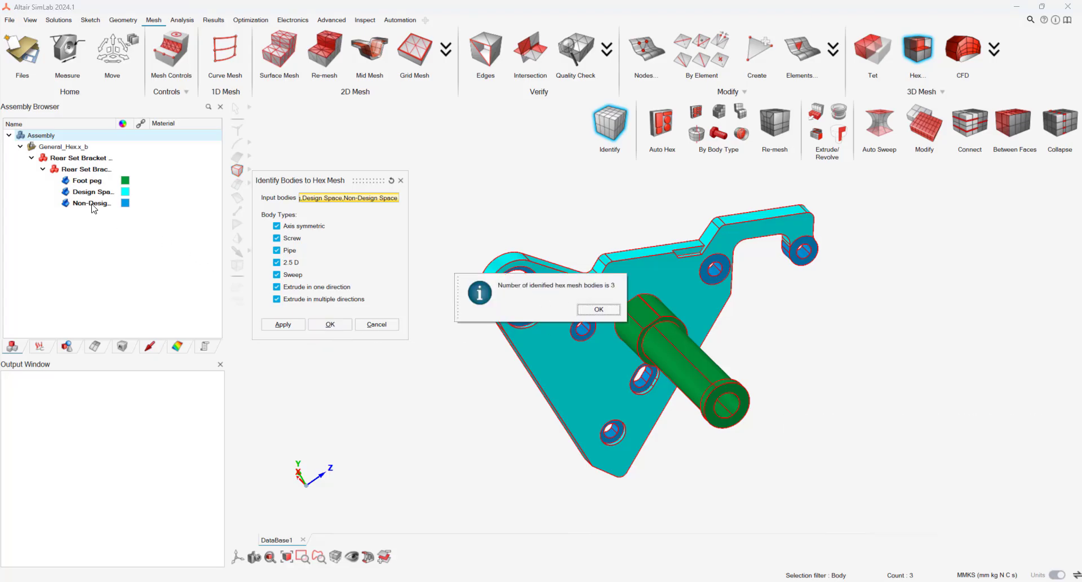
{"action": "left_click", "coordinate": [605, 309]}
Auto hex mesh all three bodies with average element size 1.27 mm and minimum 0.127 mm, without rings around circles and slots.
{"action": "left_click", "coordinate": [662, 124]}
{"action": "left_click_drag", "start_coordinate": [568, 254], "coordinate": [345, 158]}
{"action": "left_click_drag", "start_coordinate": [441, 169], "coordinate": [909, 520]}
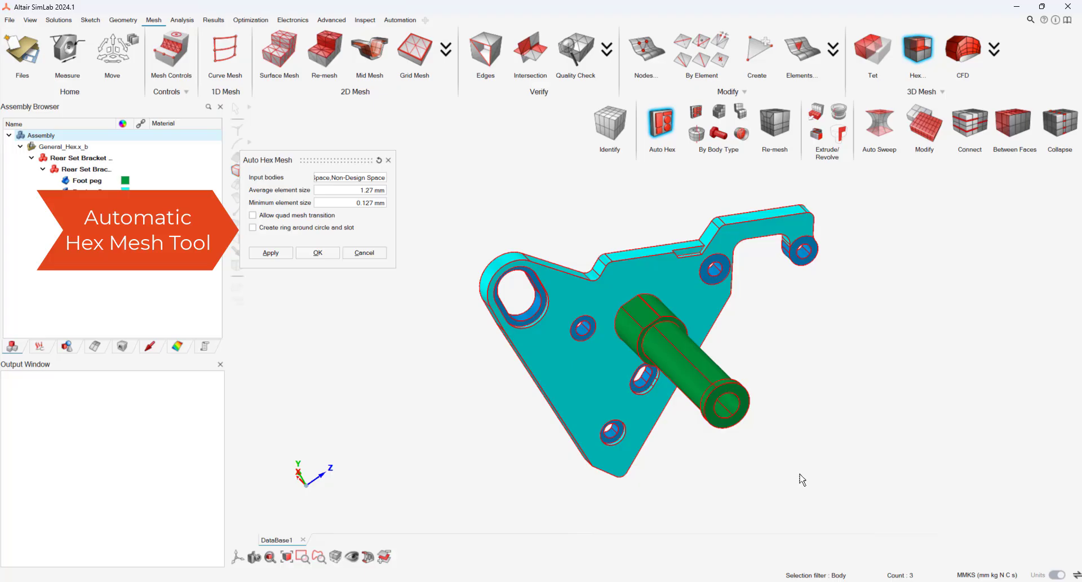
{"action": "left_click", "coordinate": [323, 253]}
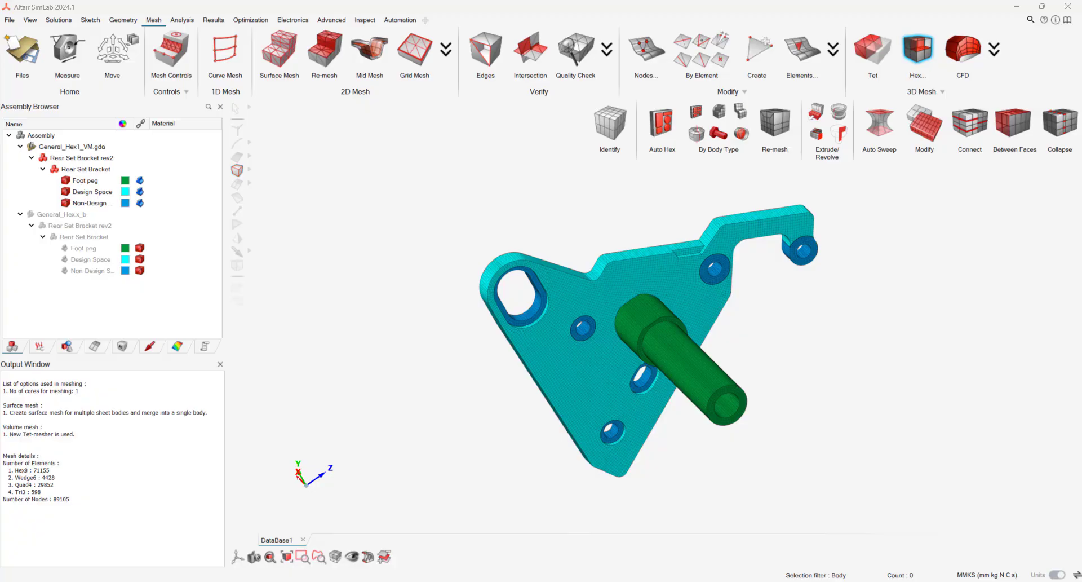
Locally re-mesh the large flat face of the bracket plate with an average element size of 0.9 mm, preserving boundary edges.
{"action": "scroll", "coordinate": [713, 395], "scroll_direction": "up", "scroll_amount": 5}
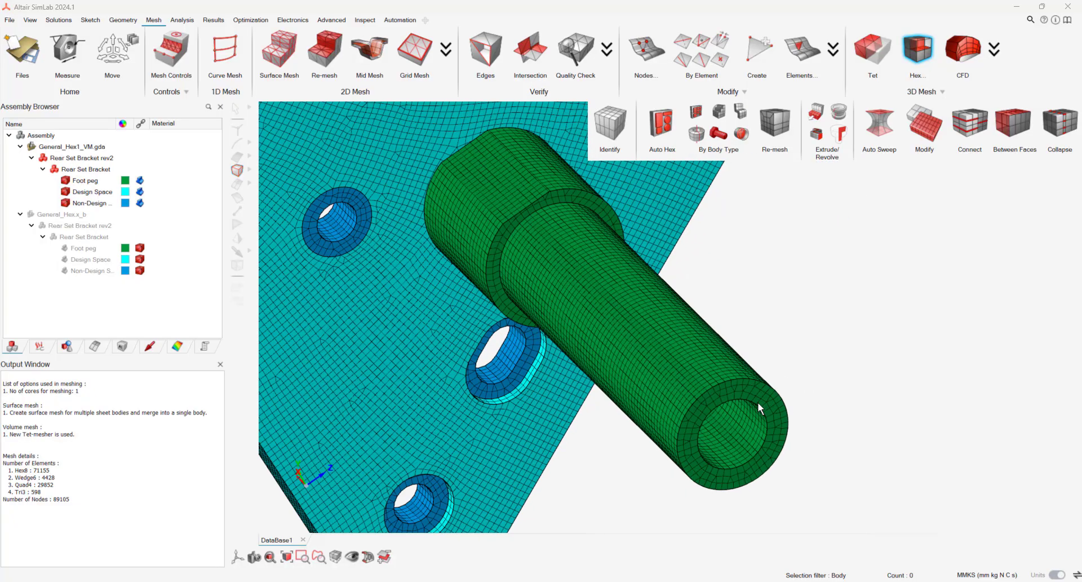
{"action": "scroll", "coordinate": [775, 397], "scroll_direction": "down", "scroll_amount": 6}
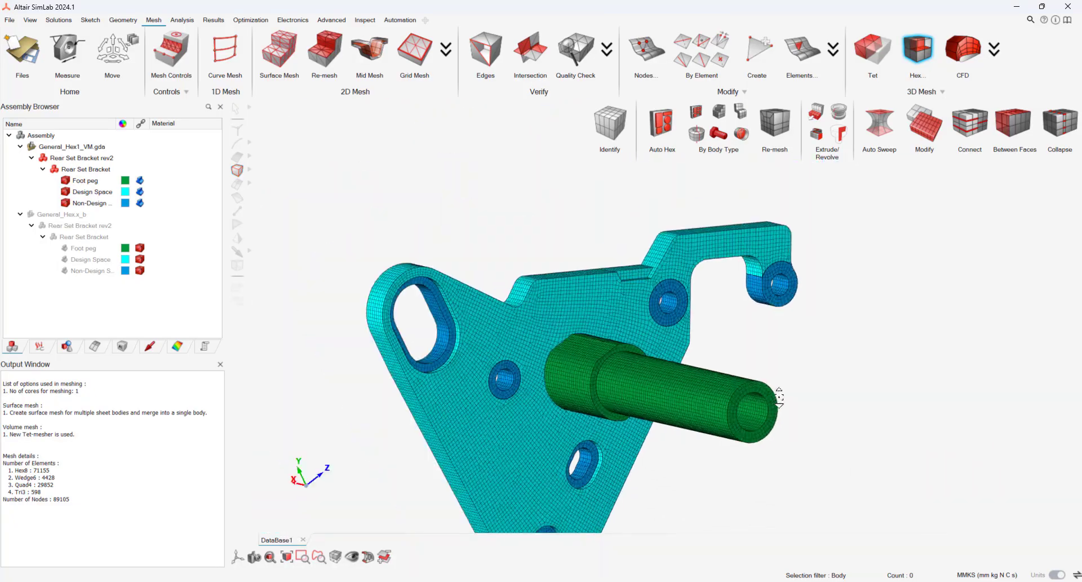
{"action": "middle_click_drag", "start_coordinate": [778, 399], "coordinate": [790, 428]}
{"action": "right_click_drag", "start_coordinate": [791, 428], "coordinate": [723, 325]}
{"action": "middle_click_drag", "start_coordinate": [722, 324], "coordinate": [781, 389]}
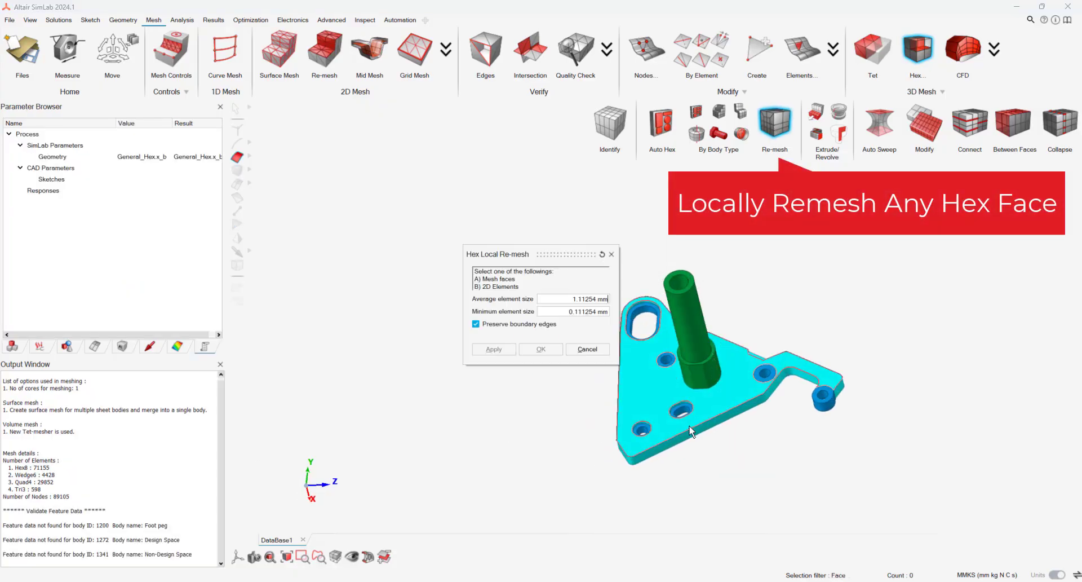
{"action": "scroll", "coordinate": [733, 440], "scroll_direction": "up", "scroll_amount": 6}
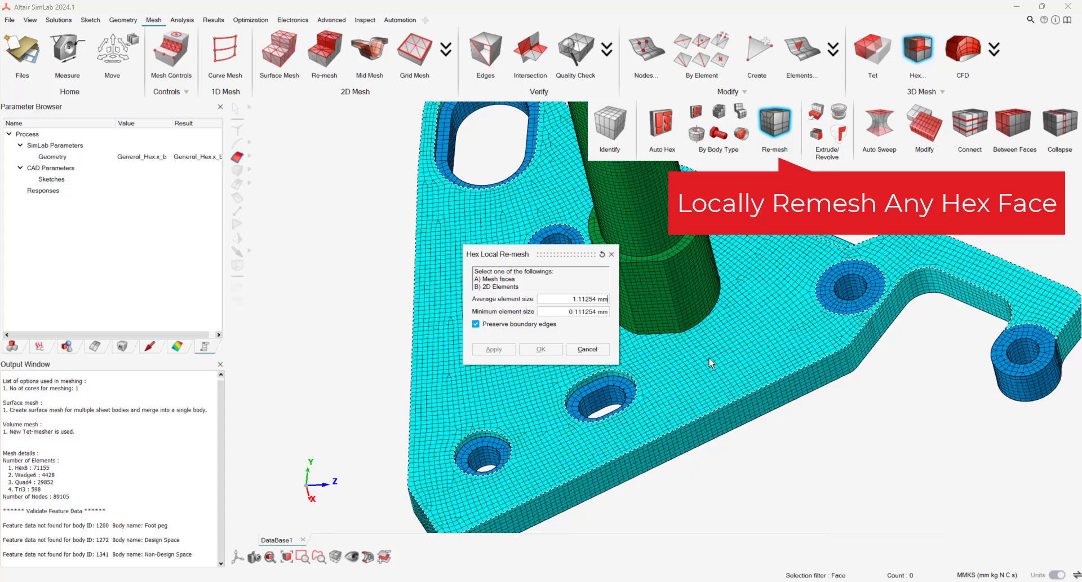
{"action": "left_click", "coordinate": [712, 362]}
{"action": "left_click_drag", "start_coordinate": [553, 299], "coordinate": [667, 304]}
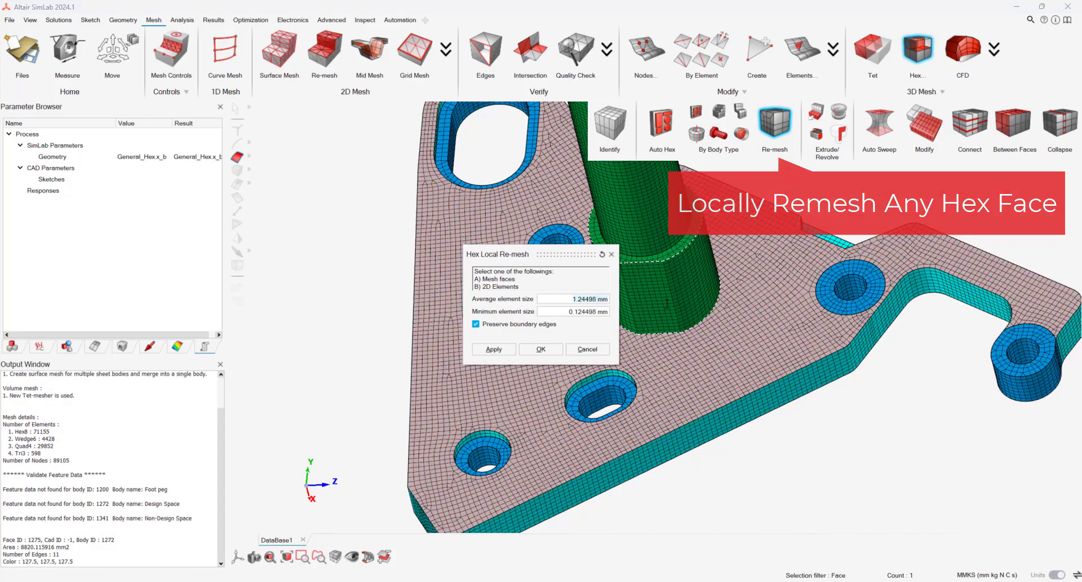
{"action": "type", "text": ".9"}
{"action": "left_click", "coordinate": [541, 349]}
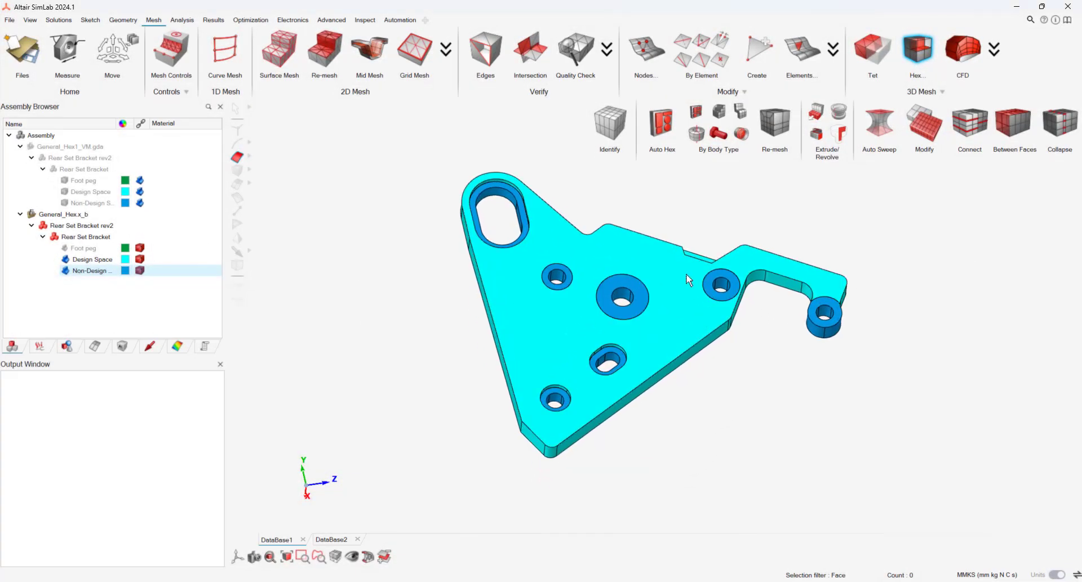
Auto Extrude a hex mesh on Design Space and Non-Design Space in a single direction at 1.27 mm, with rings around circles and slots.
{"action": "left_click", "coordinate": [697, 112]}
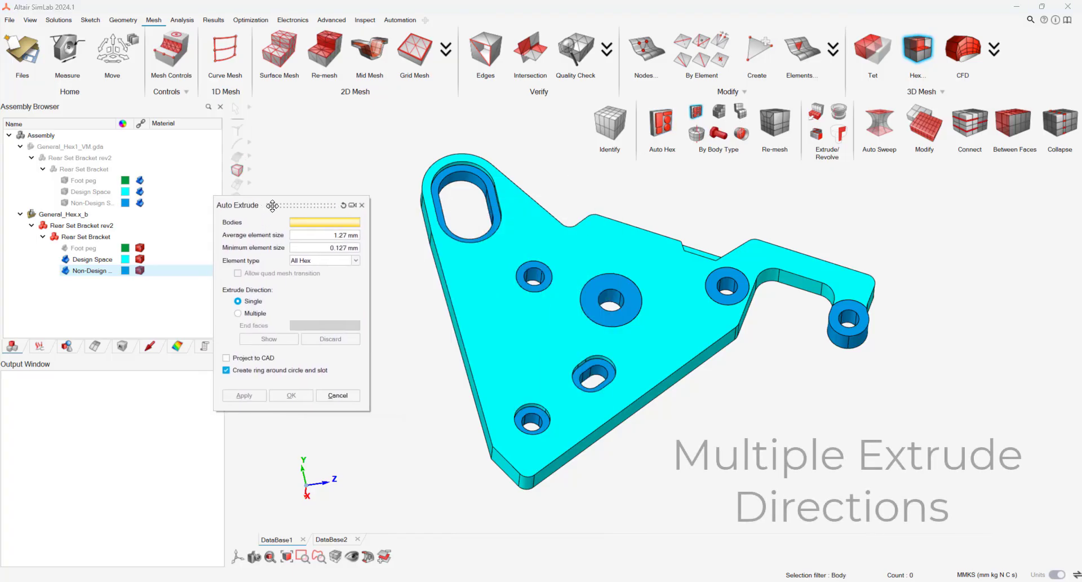
{"action": "key", "text": "ctrl+a"}
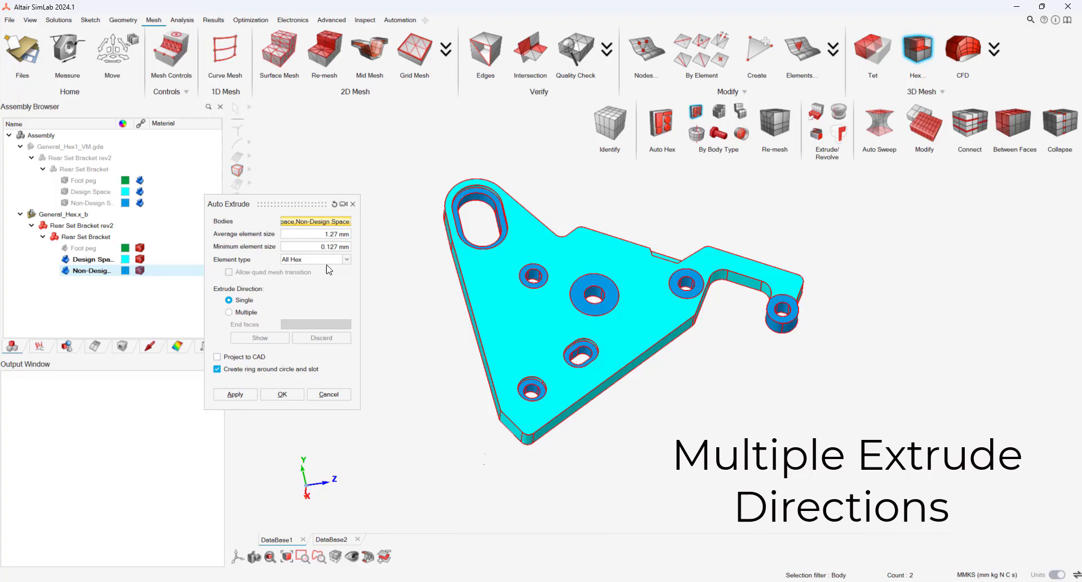
{"action": "left_click", "coordinate": [283, 394]}
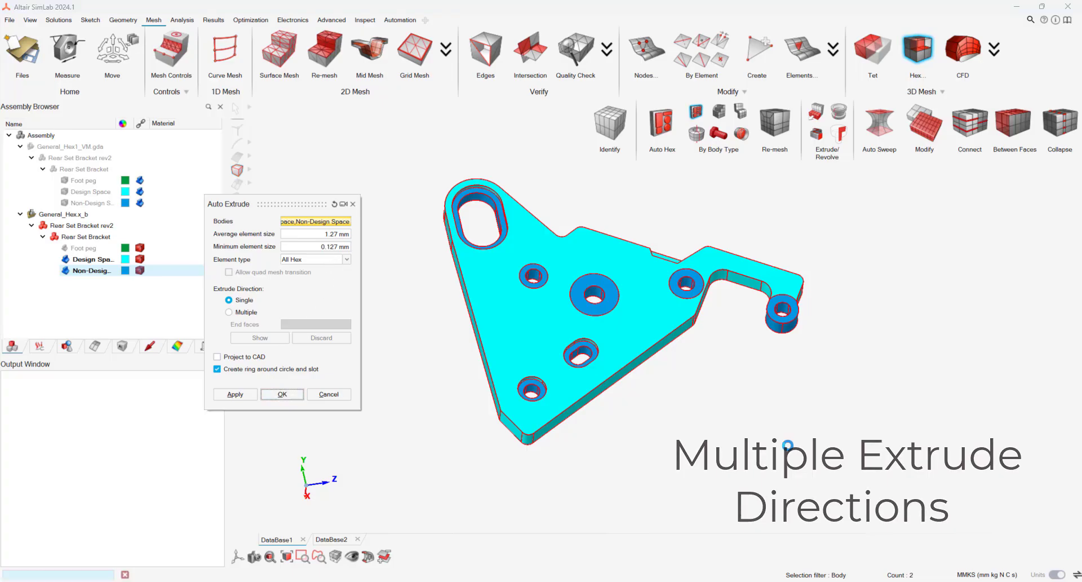
Auto Extrude both plate bodies again as all-hex mesh at 1.27 mm, with the rings around circles and slots turned off.
{"action": "middle_click_drag", "start_coordinate": [674, 345], "coordinate": [676, 382]}
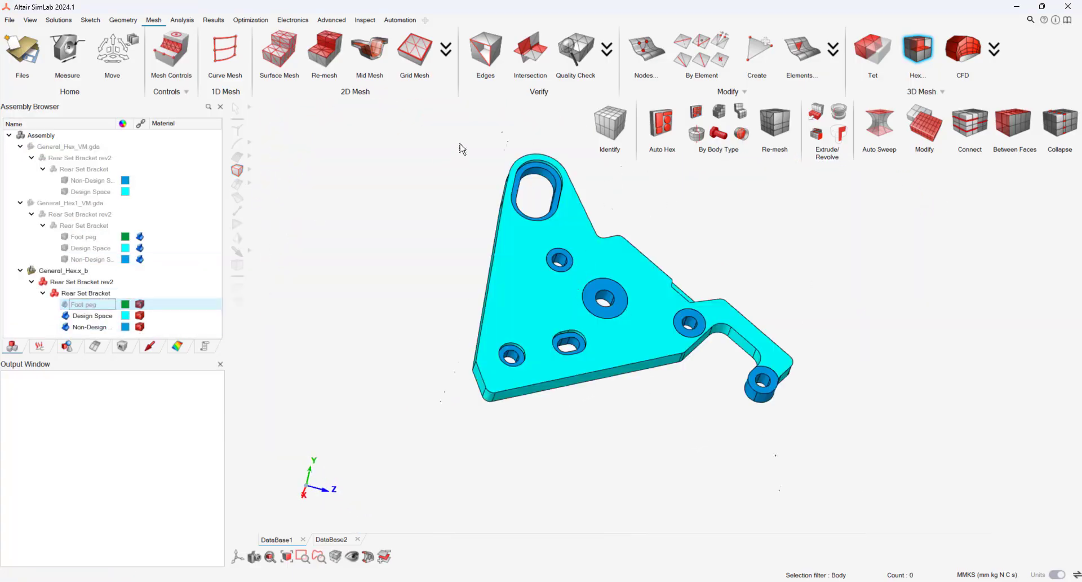
{"action": "left_click", "coordinate": [699, 114]}
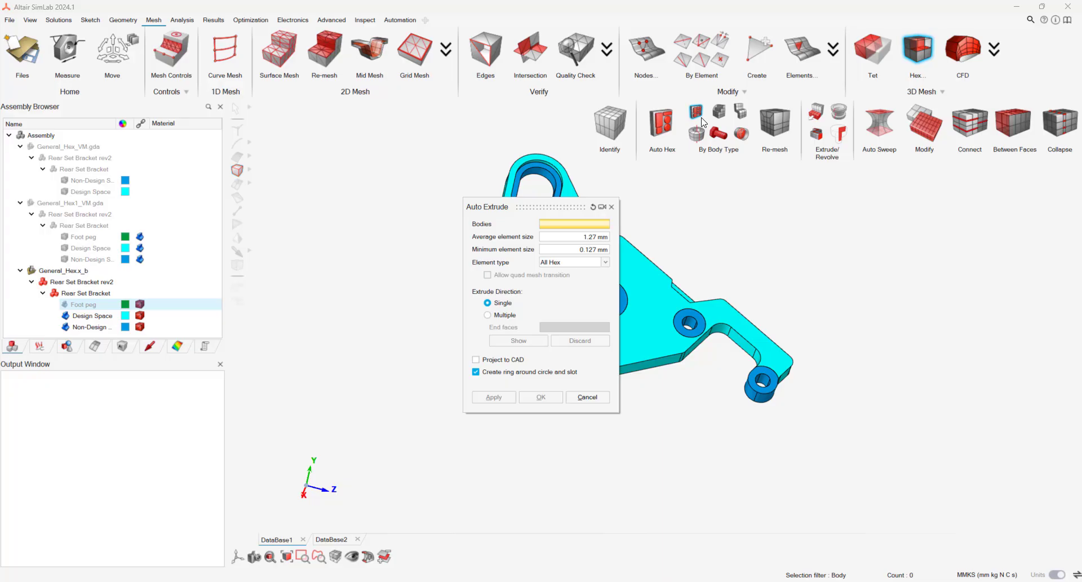
{"action": "left_click", "coordinate": [546, 373]}
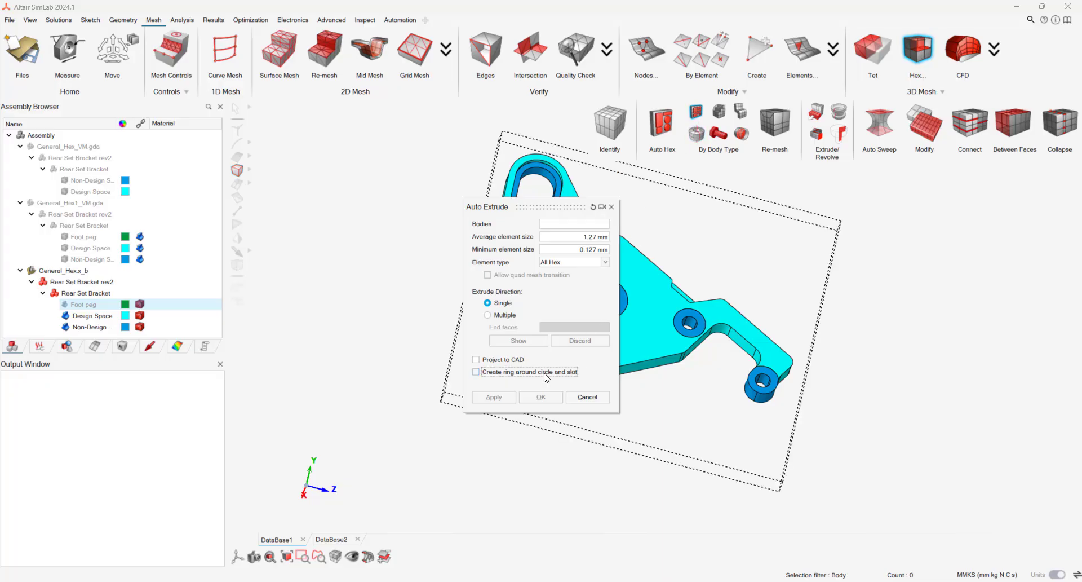
{"action": "left_click_drag", "start_coordinate": [540, 202], "coordinate": [324, 185]}
{"action": "left_click_drag", "start_coordinate": [467, 148], "coordinate": [827, 447]}
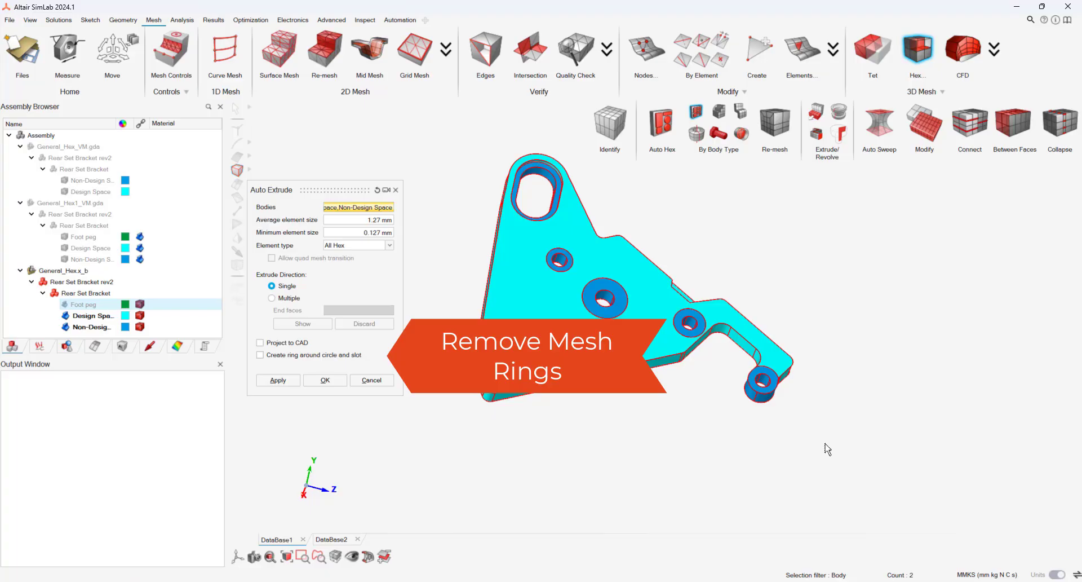
{"action": "left_click", "coordinate": [326, 380]}
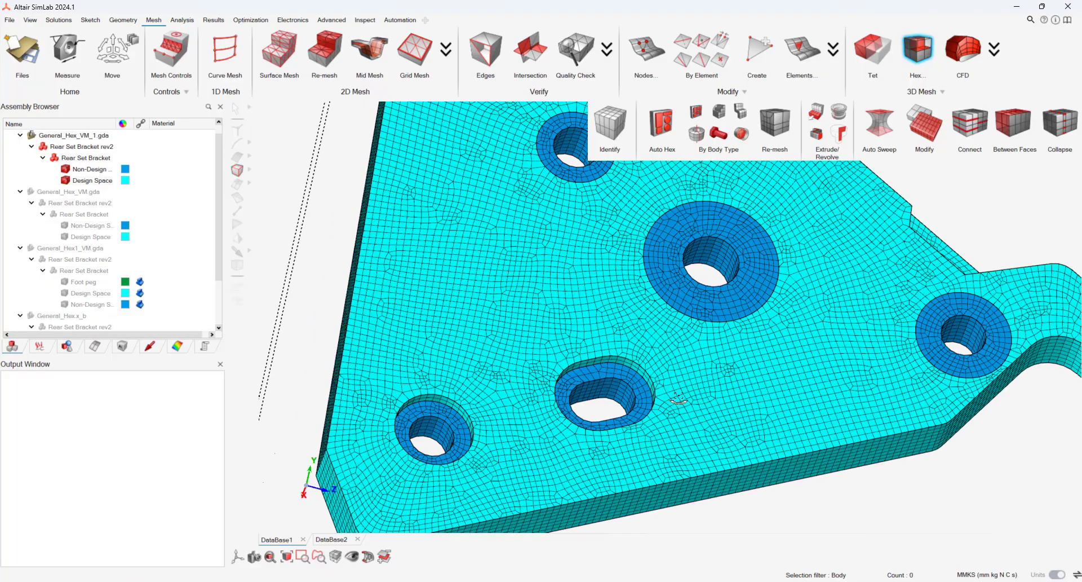
{"action": "scroll", "coordinate": [679, 398], "scroll_direction": "down", "scroll_amount": 5}
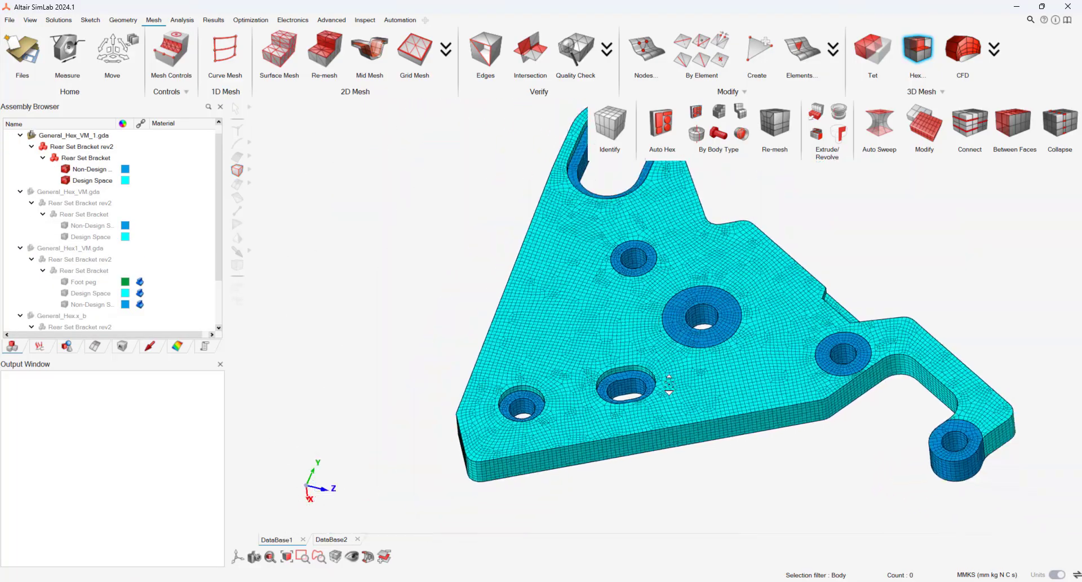
{"action": "middle_click_drag", "start_coordinate": [669, 383], "coordinate": [694, 344]}
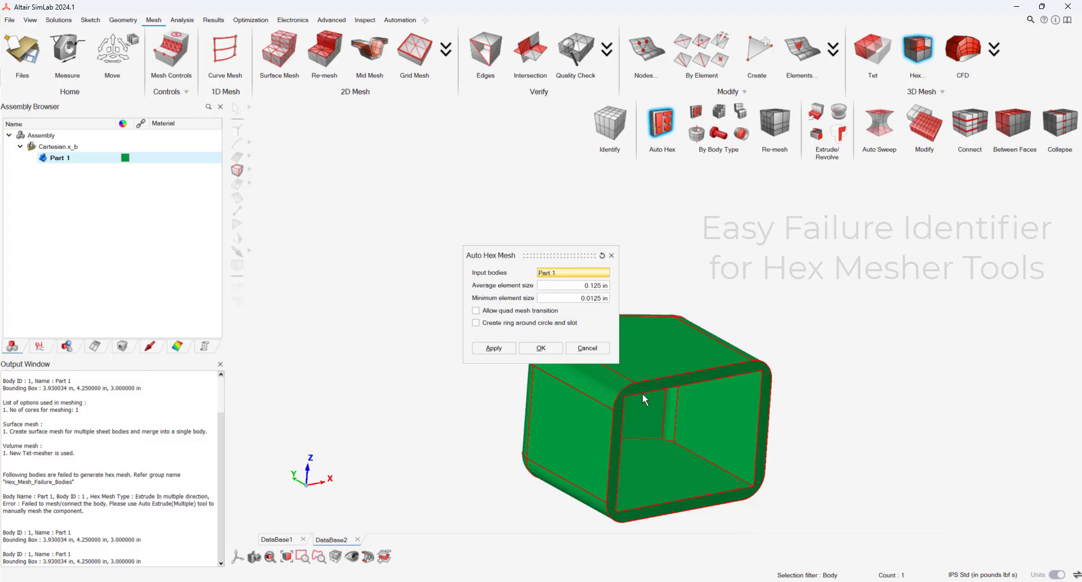
Try to auto hex mesh Part 1 of the Cartesian model with an average element size of 0.125 in, and close the tool.
{"action": "left_click", "coordinate": [557, 348]}
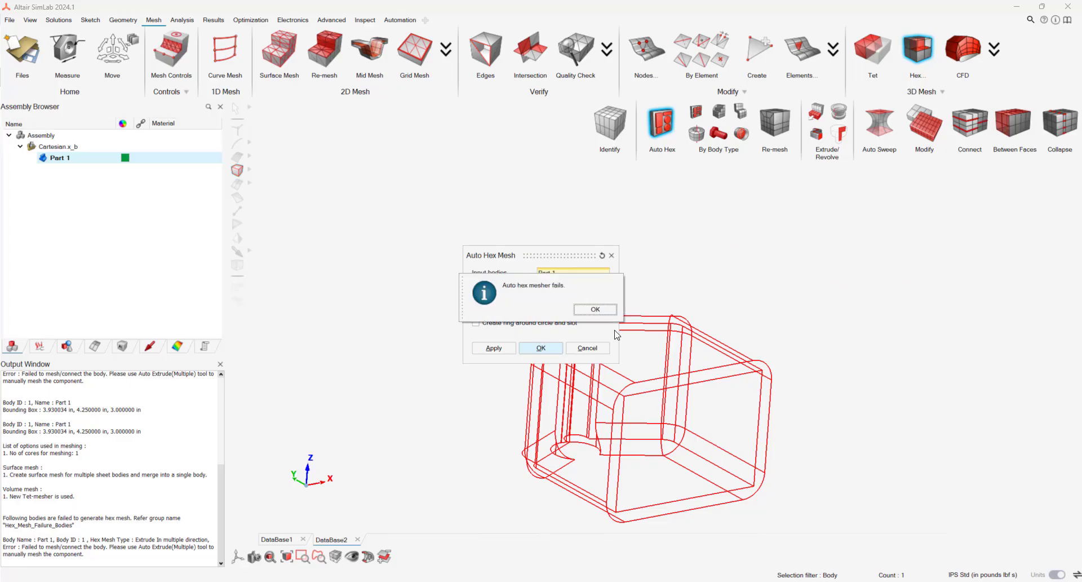
{"action": "left_click", "coordinate": [596, 309]}
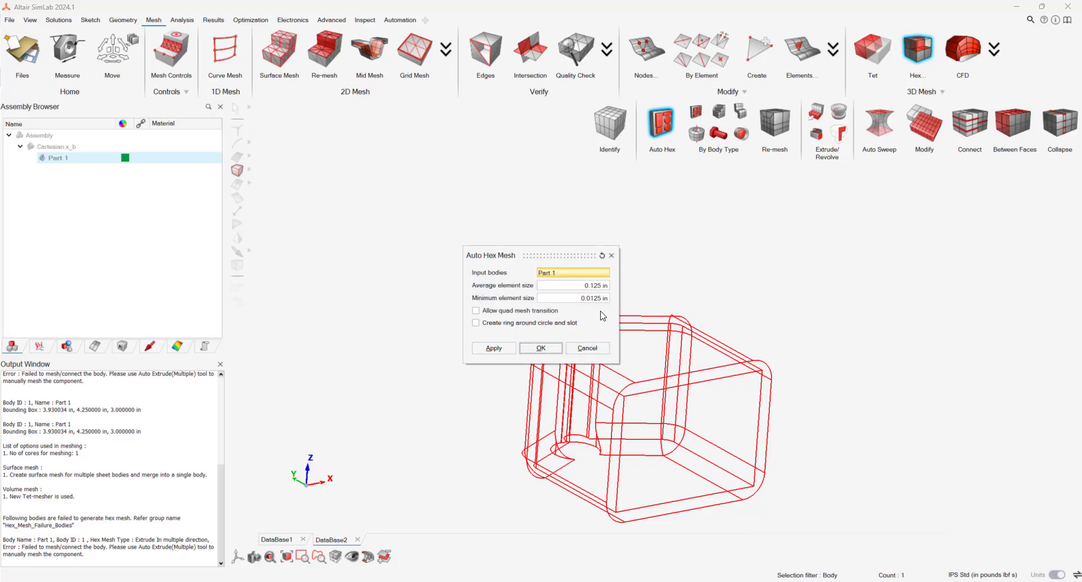
{"action": "left_click", "coordinate": [611, 255]}
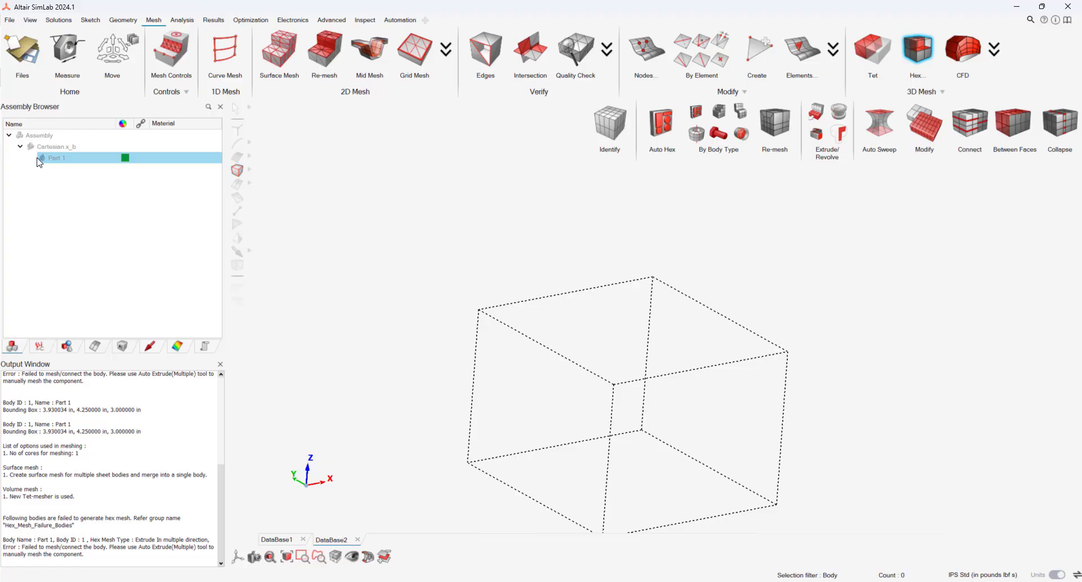
Create an isotropic Cartesian hex mesh on Part 1 with a mesh size of 0.125 in.
{"action": "left_click", "coordinate": [719, 111]}
{"action": "left_click", "coordinate": [671, 364]}
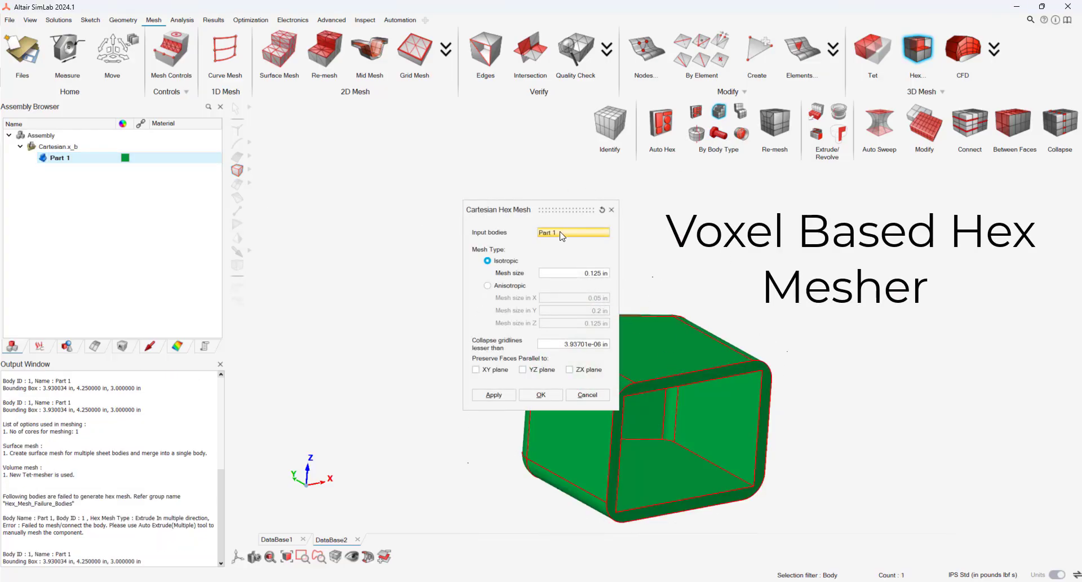
{"action": "left_click", "coordinate": [550, 399]}
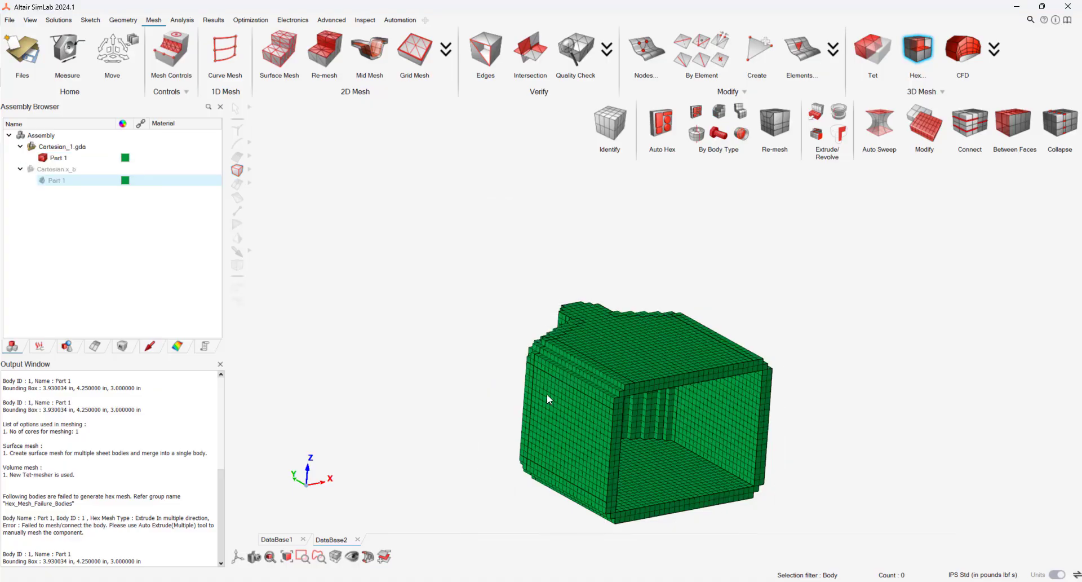
Swap the isotropic mesh for the Part 1 geometry and create an anisotropic Cartesian mesh of 0.05 in X, 0.2 in Y and 0.125 in Z.
{"action": "mouse_move", "coordinate": [564, 394]}
{"action": "middle_mouse_down"}
{"action": "mouse_move", "coordinate": [680, 424]}
{"action": "mouse_move", "coordinate": [696, 454]}
{"action": "mouse_move", "coordinate": [563, 389]}
{"action": "middle_mouse_up"}
{"action": "left_click", "coordinate": [43, 158]}
{"action": "left_click", "coordinate": [43, 181]}
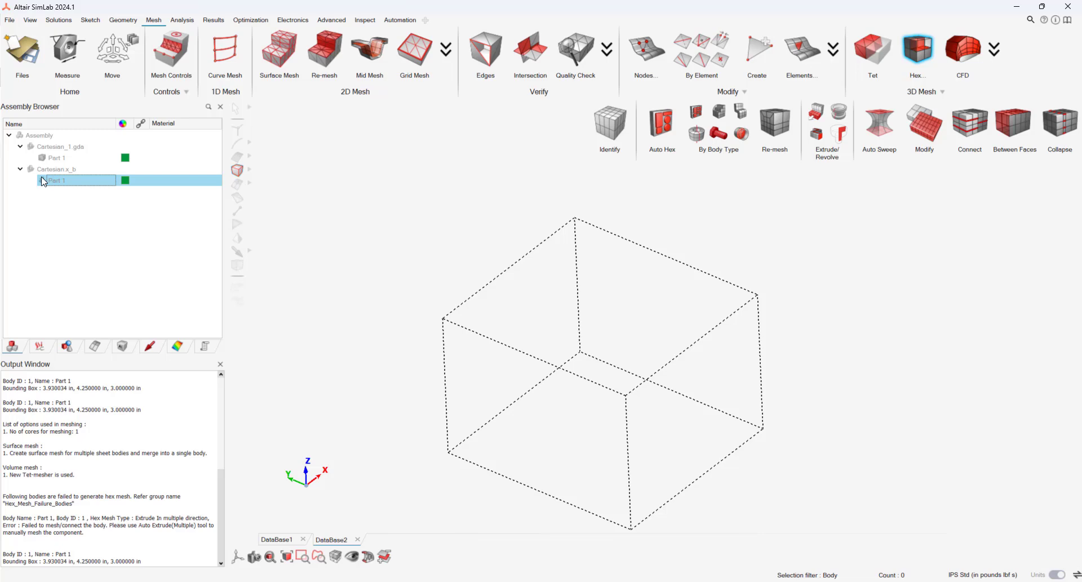
{"action": "left_click", "coordinate": [717, 111]}
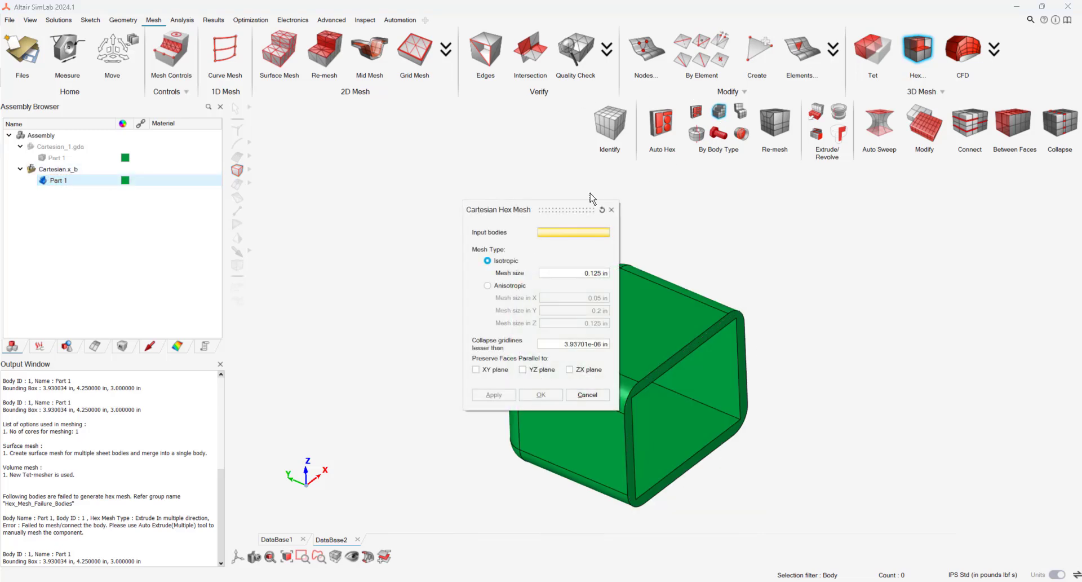
{"action": "left_click", "coordinate": [509, 286]}
{"action": "left_click_drag", "start_coordinate": [557, 221], "coordinate": [433, 197]}
{"action": "left_click", "coordinate": [663, 375]}
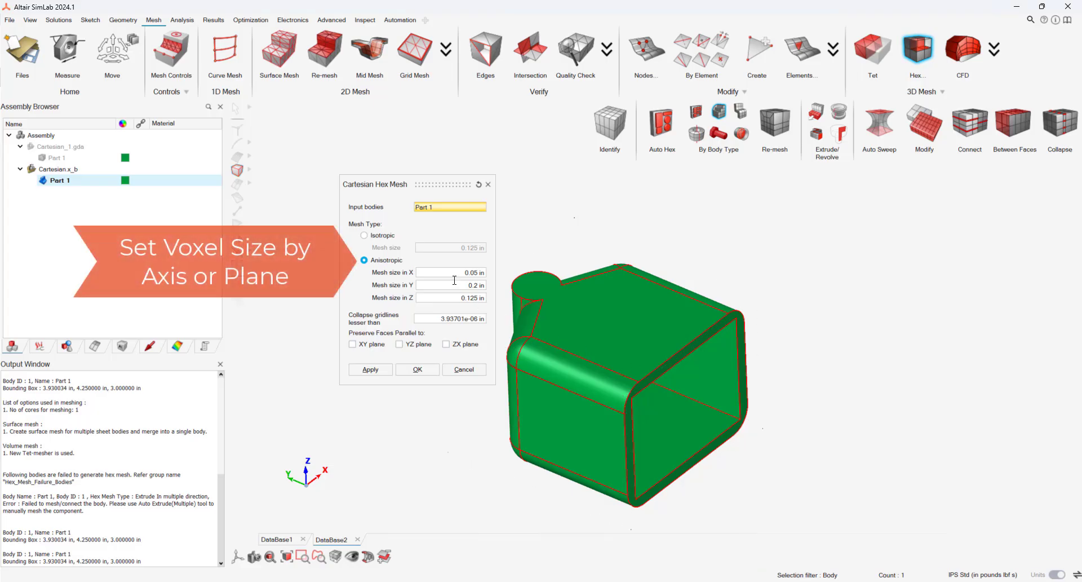
{"action": "left_click", "coordinate": [417, 369]}
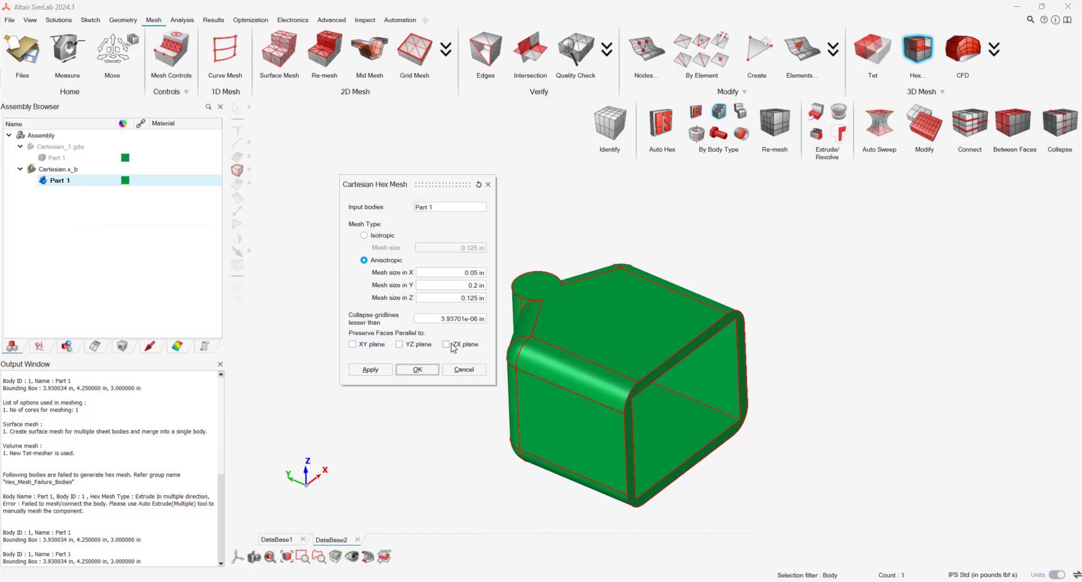
{"action": "left_click", "coordinate": [420, 369]}
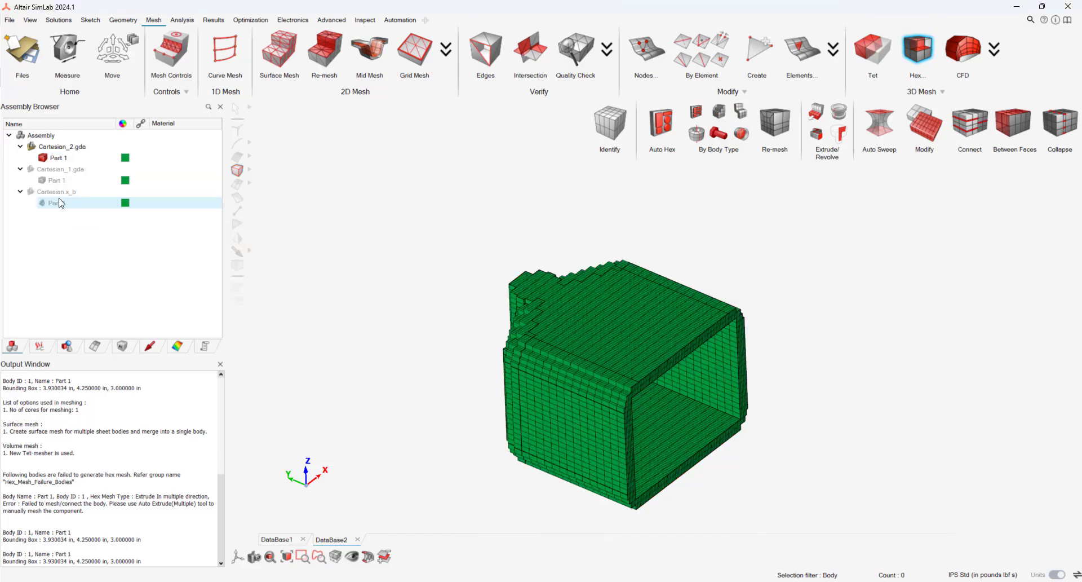
Hide the anisotropic mesh, show the original Part 1 geometry and run Cartesian Hex Mesh on it again.
{"action": "left_click", "coordinate": [44, 159]}
{"action": "left_click", "coordinate": [718, 111]}
{"action": "left_click", "coordinate": [46, 205]}
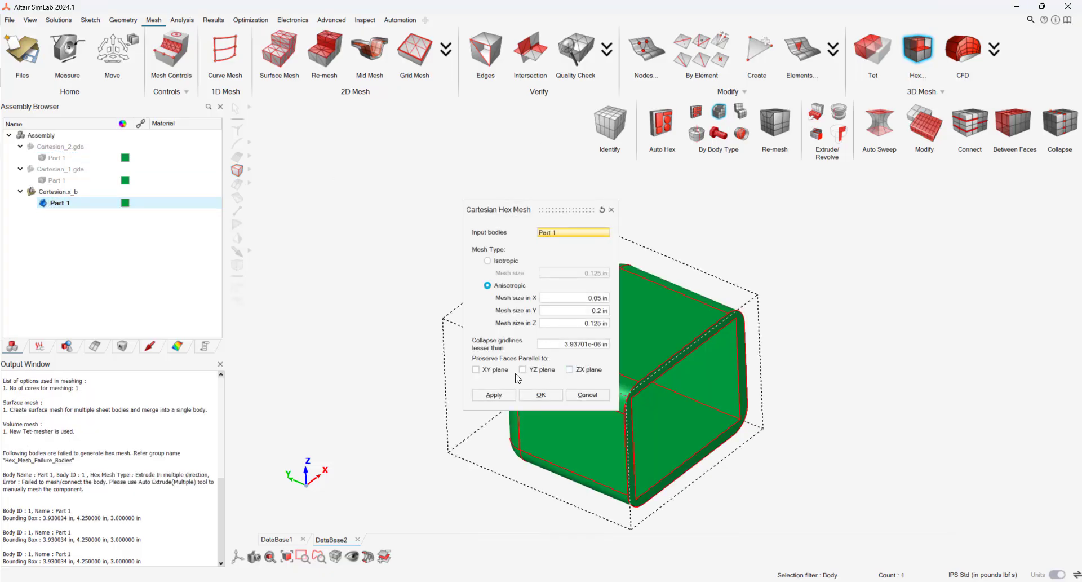
{"action": "left_click", "coordinate": [540, 395]}
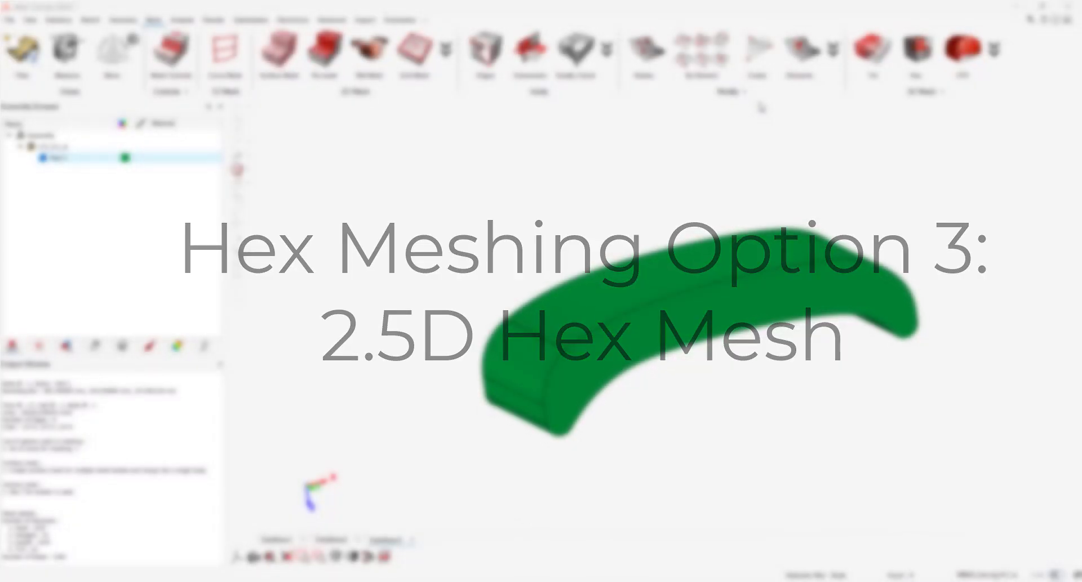
Create a 2.5D hex mesh on Part 1 with HEX8 elements, an average size of 6.35 mm and 4 layers through the thickness.
{"action": "left_click", "coordinate": [937, 54]}
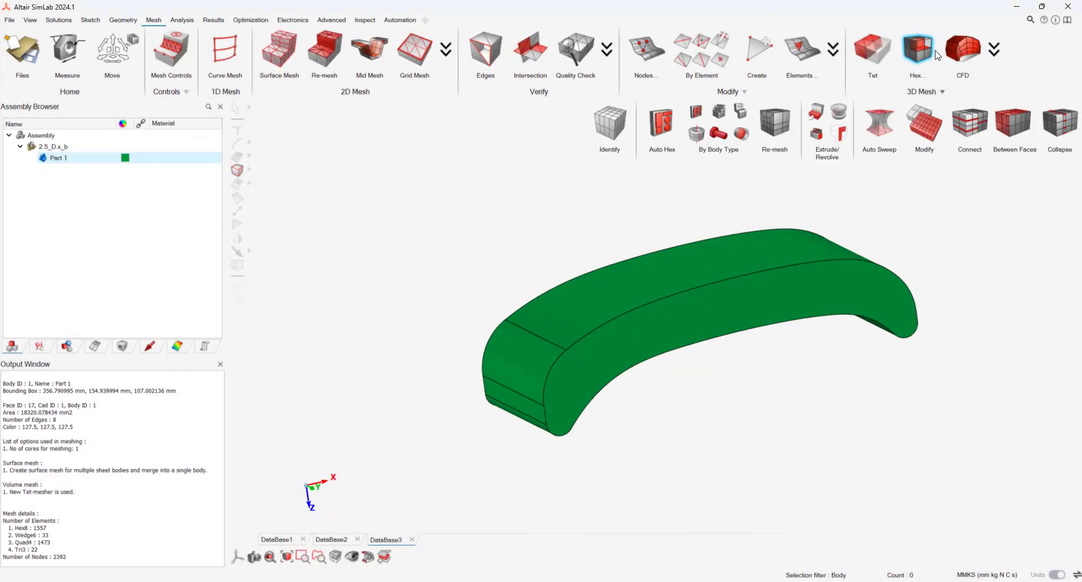
{"action": "left_click", "coordinate": [741, 112]}
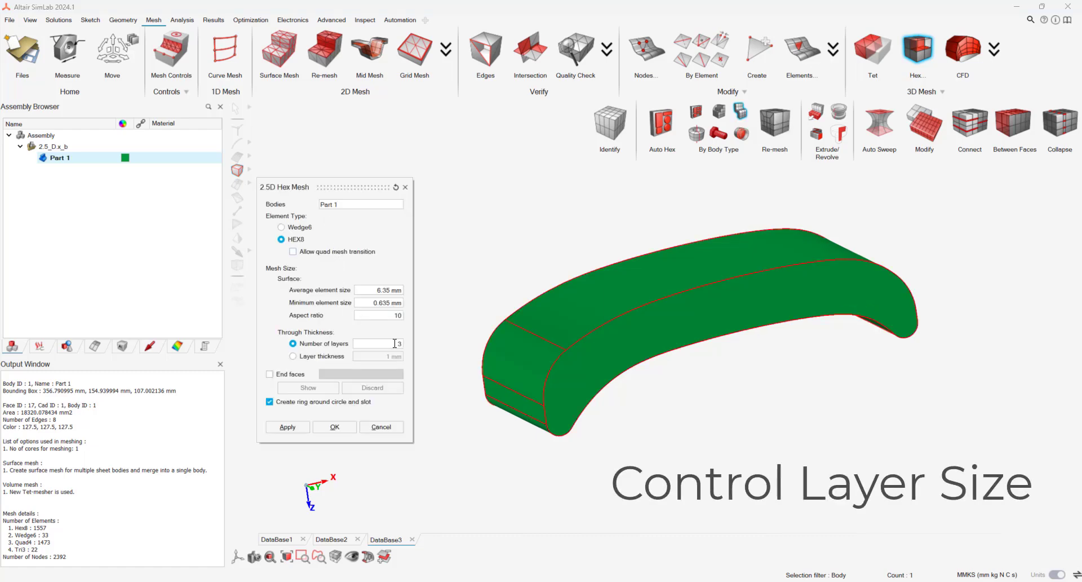
{"action": "left_click_drag", "start_coordinate": [401, 343], "coordinate": [416, 342]}
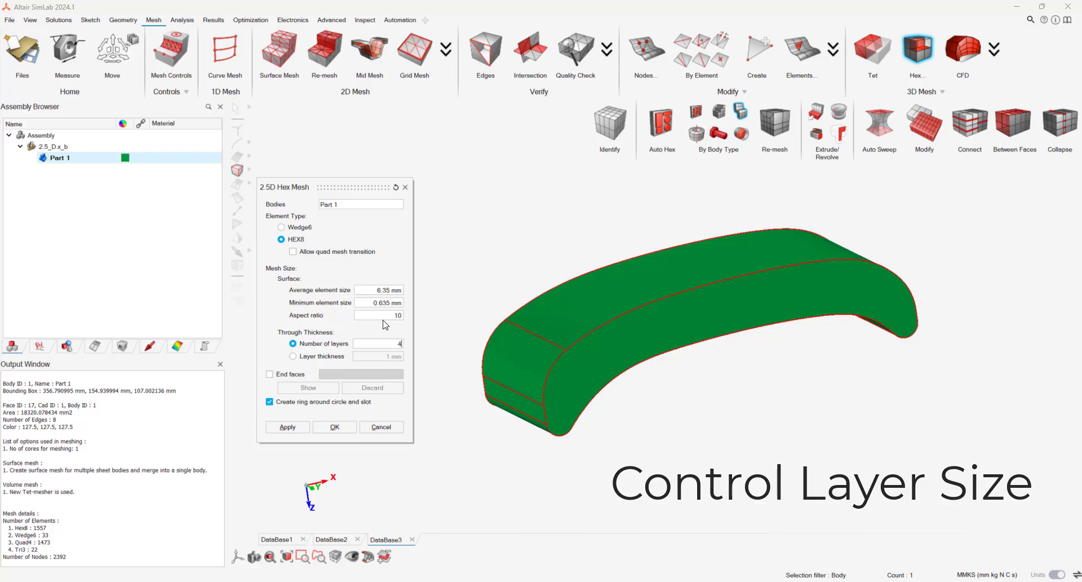
{"action": "left_click", "coordinate": [333, 432]}
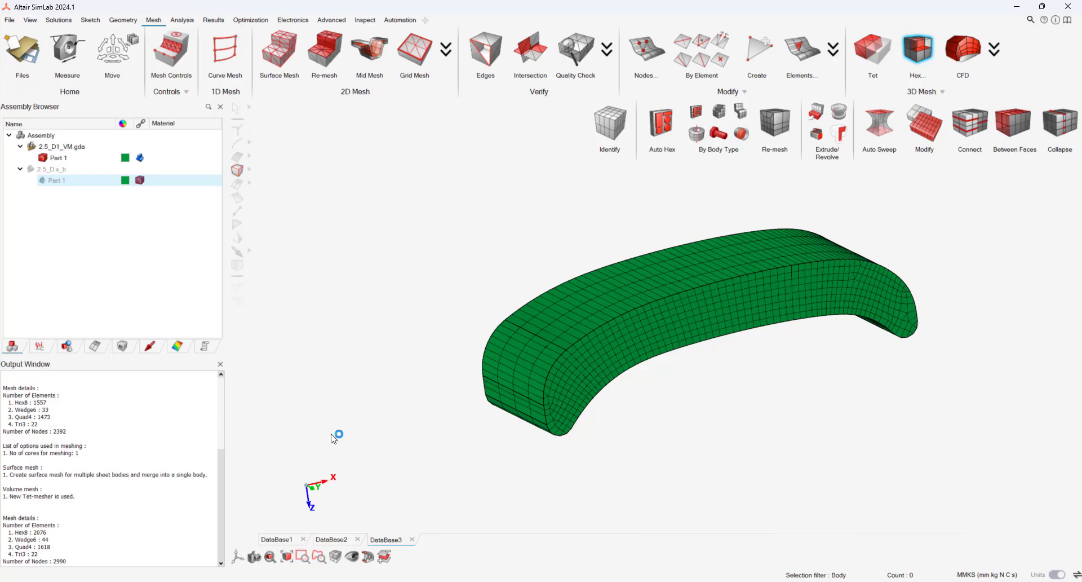
{"action": "middle_click_drag", "start_coordinate": [425, 366], "coordinate": [465, 375]}
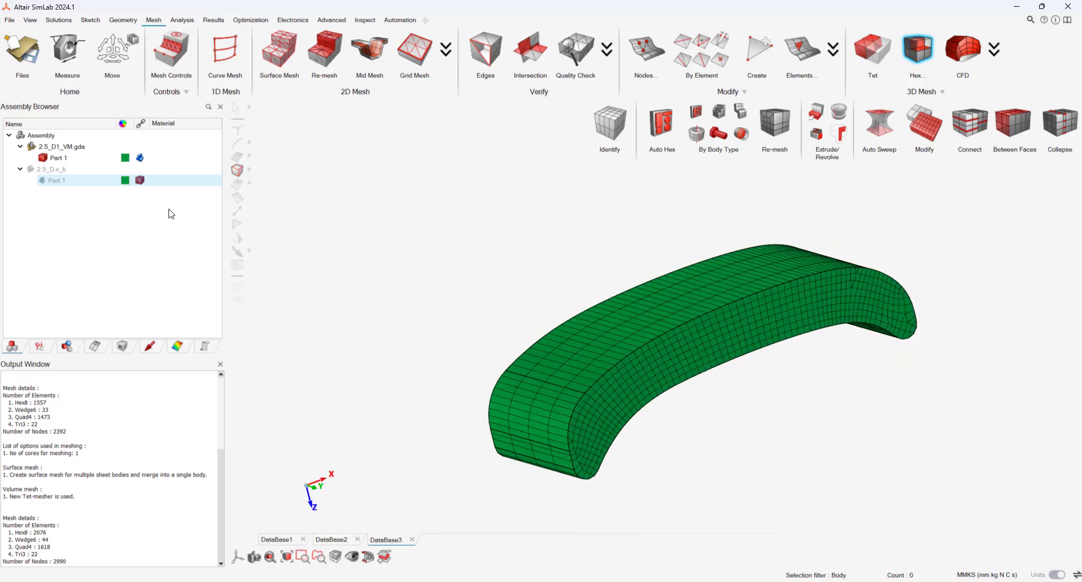
Hide the 2.5D hex mesh and show the original Part 1 geometry.
{"action": "left_click", "coordinate": [49, 159]}
{"action": "left_click", "coordinate": [48, 158]}
{"action": "left_click", "coordinate": [48, 181]}
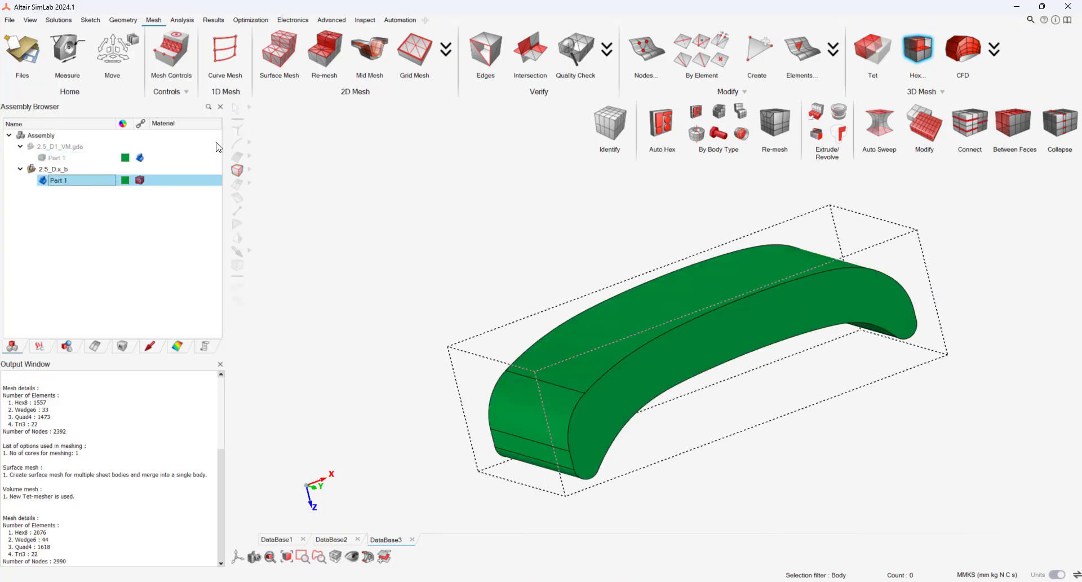
Create another 4-layer 2.5D hex mesh on Part 1, specifying the two opposite arch-shaped side faces as end faces.
{"action": "left_click", "coordinate": [740, 111]}
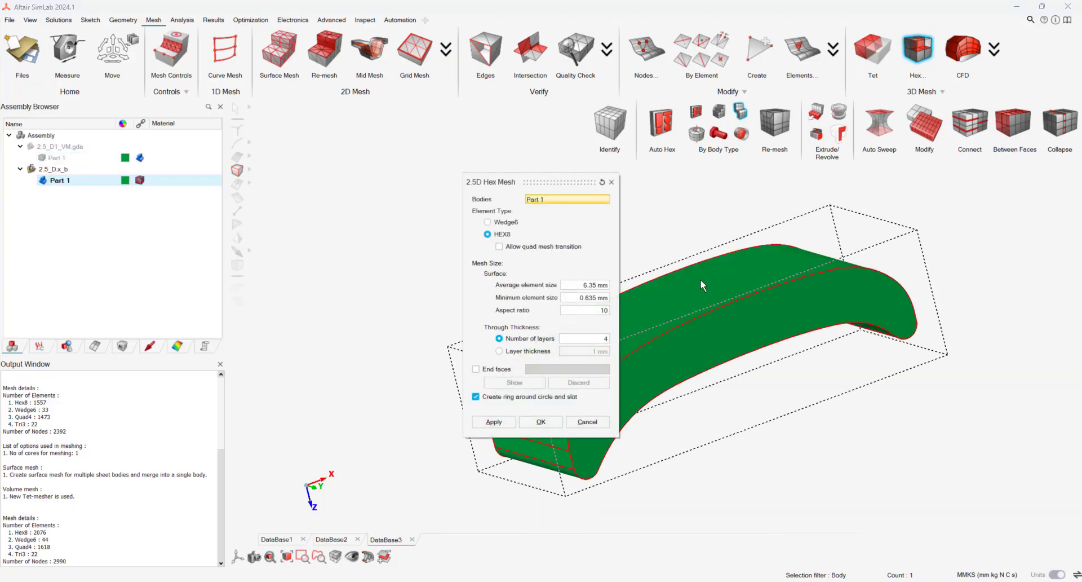
{"action": "middle_click_drag", "start_coordinate": [817, 316], "coordinate": [783, 320]}
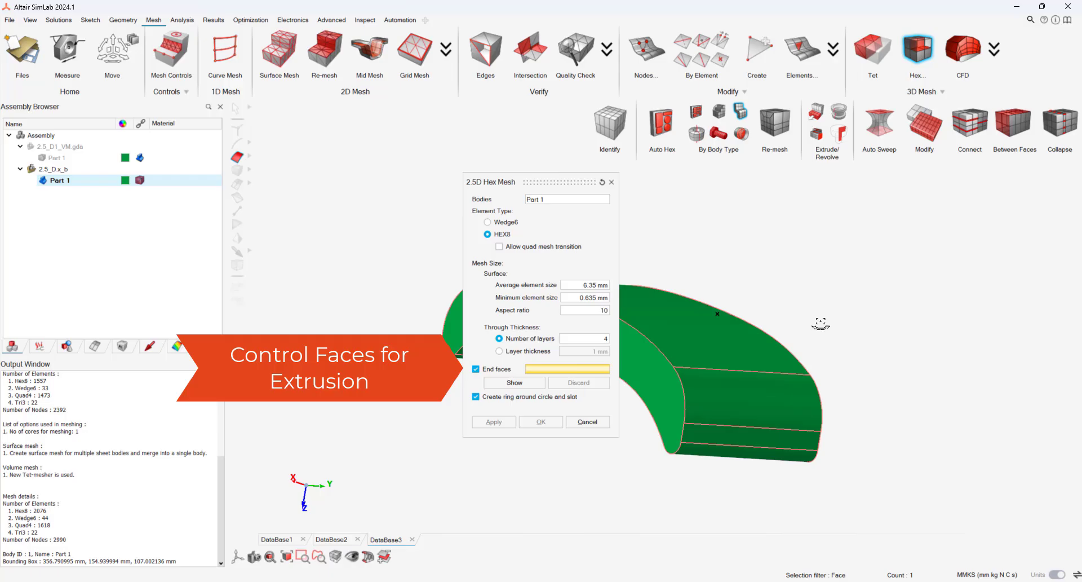
{"action": "middle_click_drag", "start_coordinate": [821, 323], "coordinate": [818, 341]}
{"action": "left_click", "coordinate": [654, 407]}
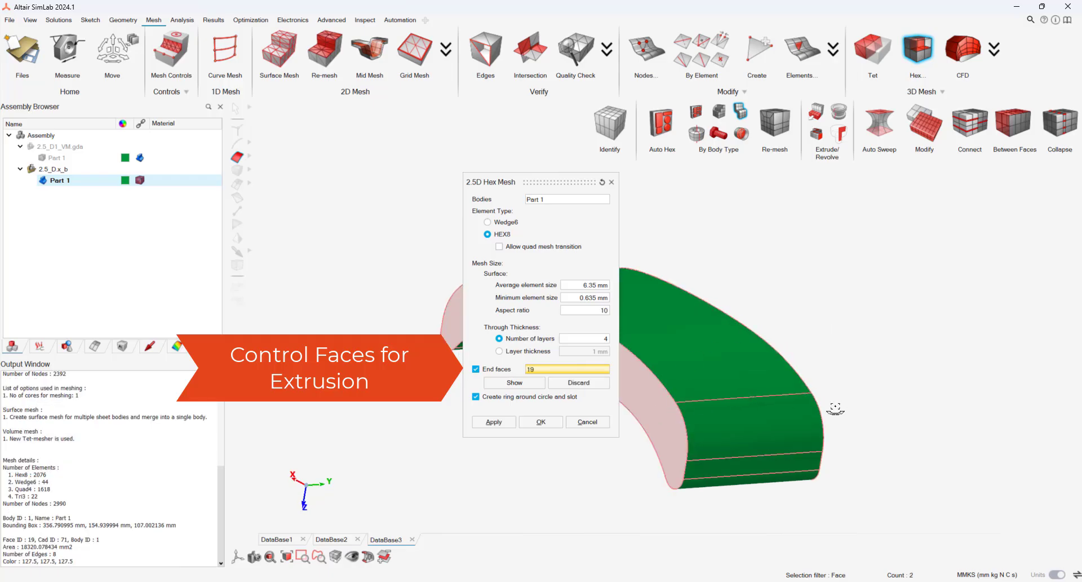
{"action": "middle_click_drag", "start_coordinate": [835, 409], "coordinate": [736, 390]}
{"action": "left_click", "coordinate": [731, 348]}
{"action": "mouse_move", "coordinate": [880, 362]}
{"action": "middle_mouse_down"}
{"action": "mouse_move", "coordinate": [903, 389]}
{"action": "mouse_move", "coordinate": [921, 386]}
{"action": "mouse_move", "coordinate": [884, 367]}
{"action": "middle_mouse_up"}
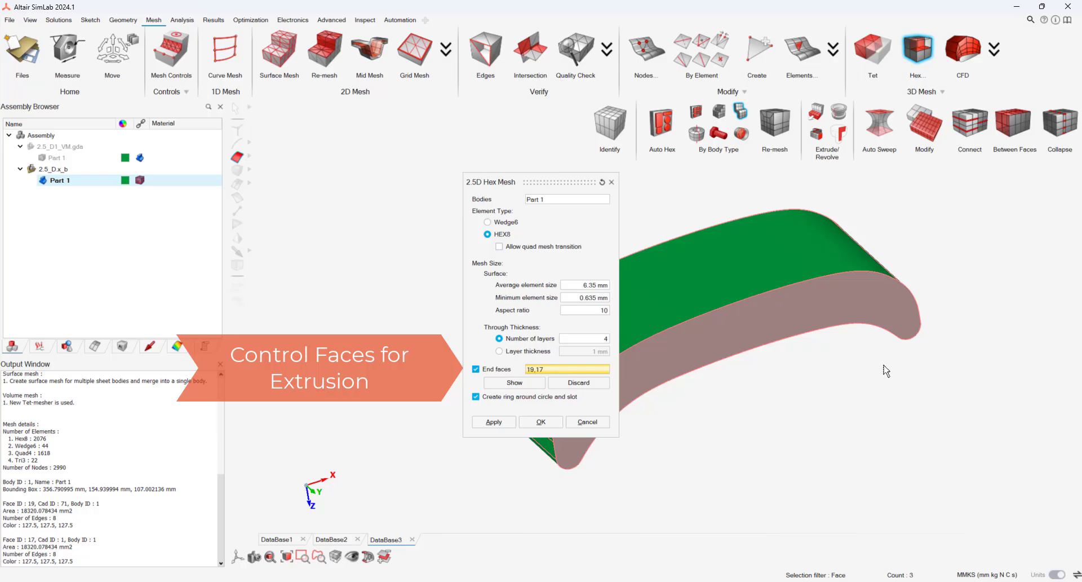
{"action": "left_click", "coordinate": [557, 420]}
{"action": "middle_click_drag", "start_coordinate": [829, 443], "coordinate": [881, 456]}
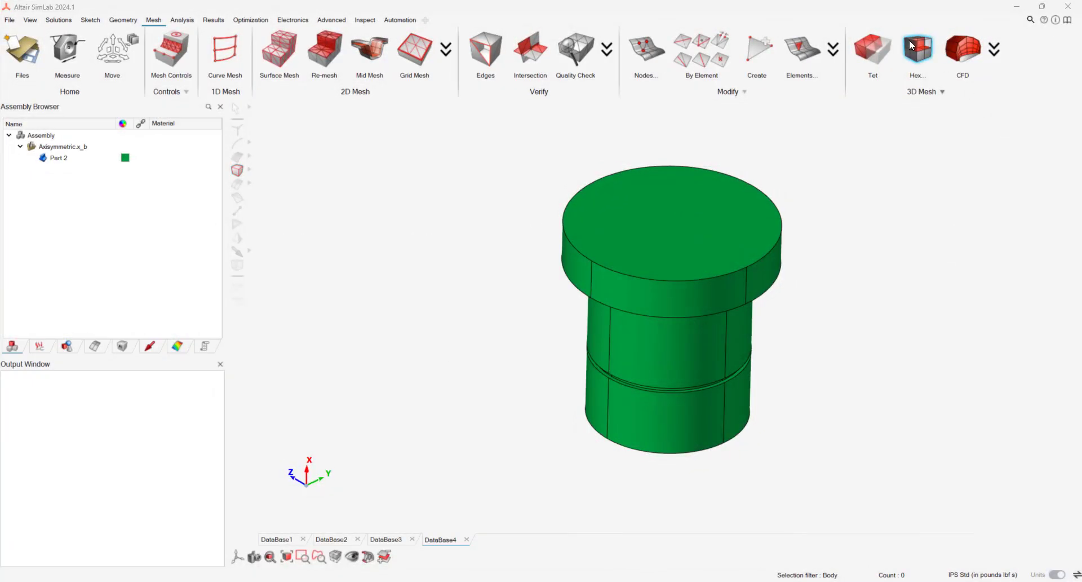
Create an axisymmetric HEX8 mesh on Part 2 with a 0.25 in mesh size, 32 circumferential elements and spider wedges avoided along the axis.
{"action": "left_click", "coordinate": [911, 45]}
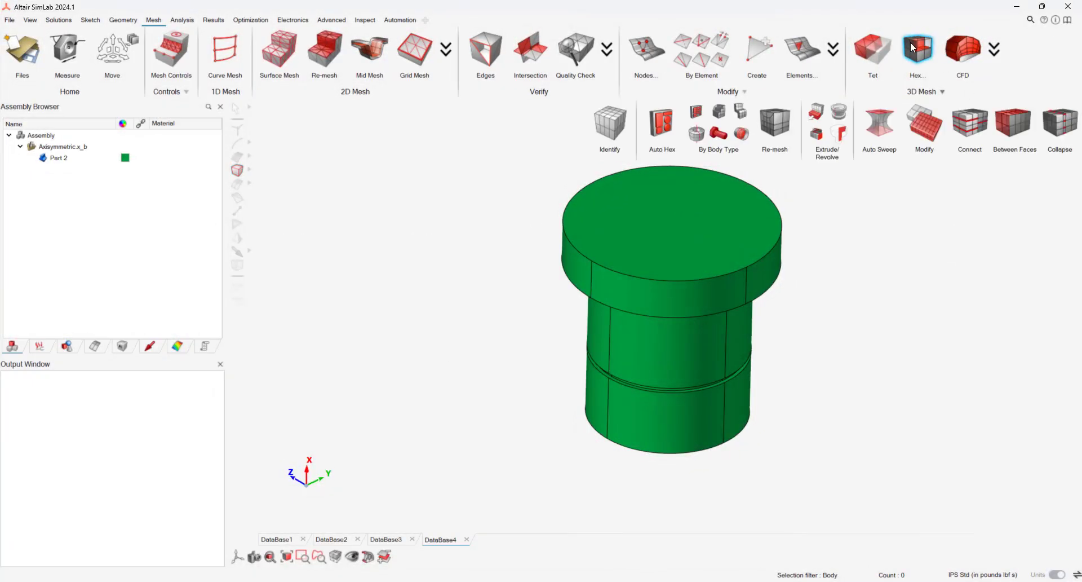
{"action": "left_click", "coordinate": [694, 138]}
{"action": "left_click", "coordinate": [712, 232]}
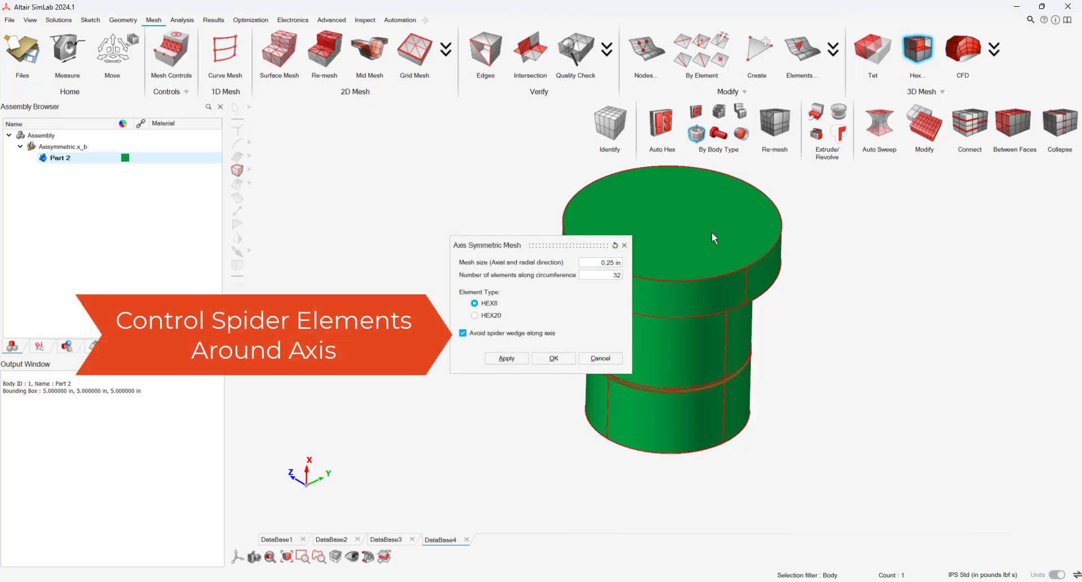
{"action": "left_click", "coordinate": [553, 358]}
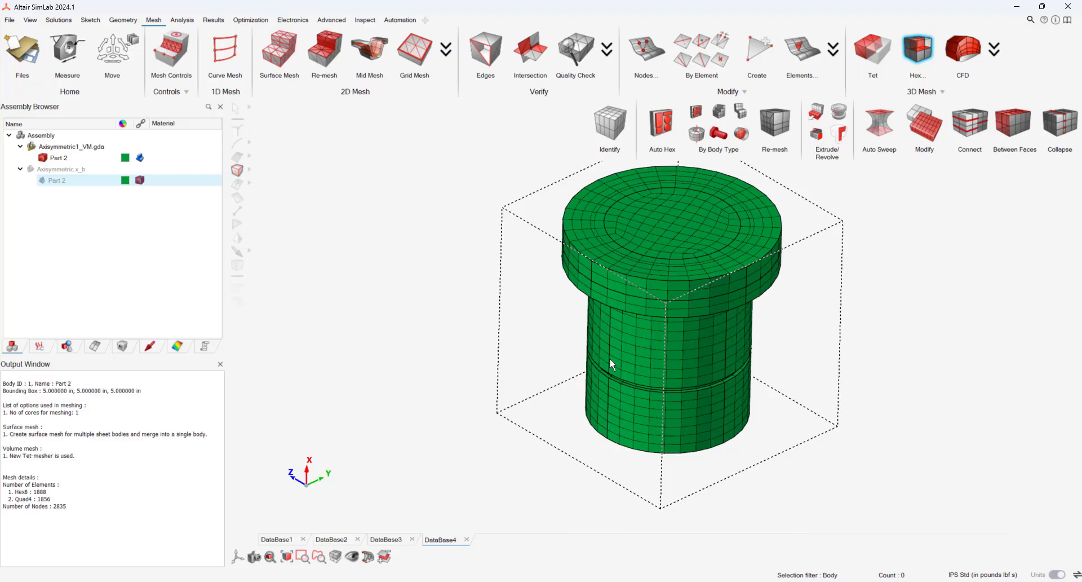
{"action": "mouse_move", "coordinate": [610, 358]}
{"action": "middle_mouse_down"}
{"action": "mouse_move", "coordinate": [628, 402]}
{"action": "mouse_move", "coordinate": [611, 273]}
{"action": "mouse_move", "coordinate": [616, 356]}
{"action": "middle_mouse_up"}
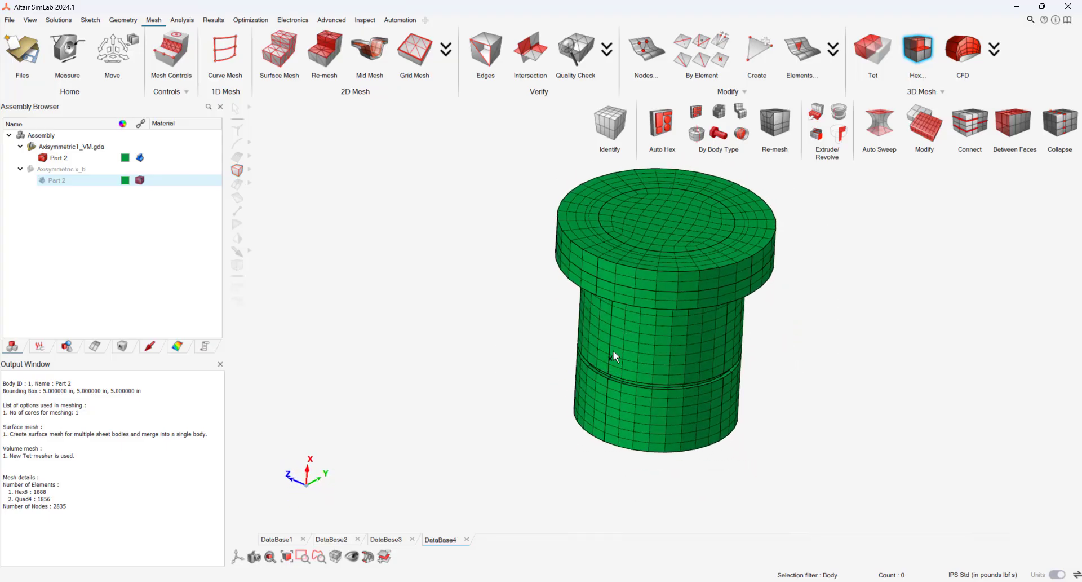
Swap the mesh for the original Part 2 geometry and create an axisymmetric mesh that allows spider wedges along the axis.
{"action": "left_click", "coordinate": [58, 158]}
{"action": "left_click", "coordinate": [42, 159]}
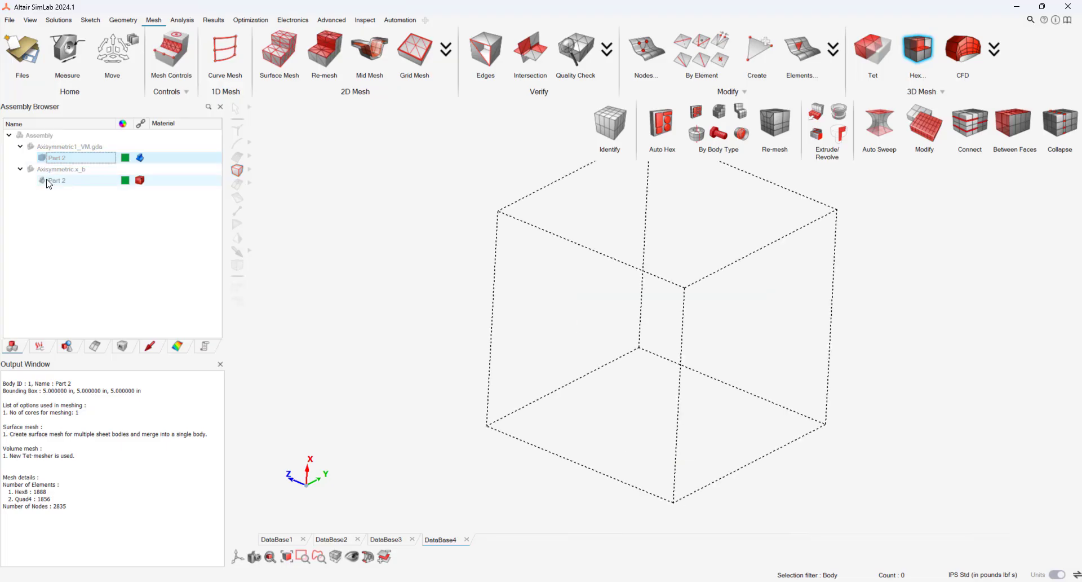
{"action": "left_click", "coordinate": [43, 180]}
{"action": "middle_click_drag", "start_coordinate": [645, 273], "coordinate": [725, 198]}
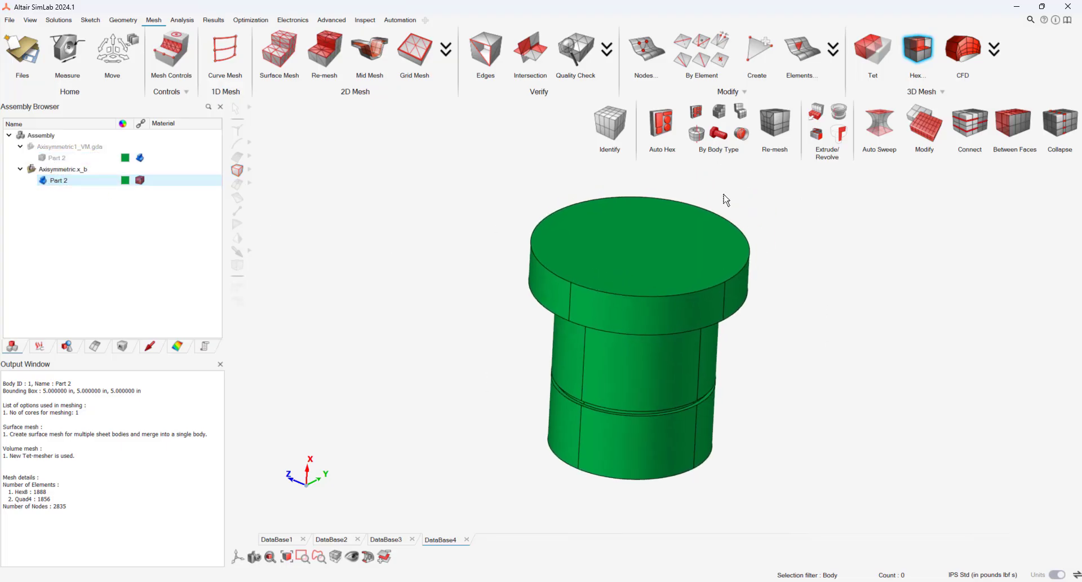
{"action": "left_click", "coordinate": [481, 336]}
{"action": "left_click", "coordinate": [554, 358]}
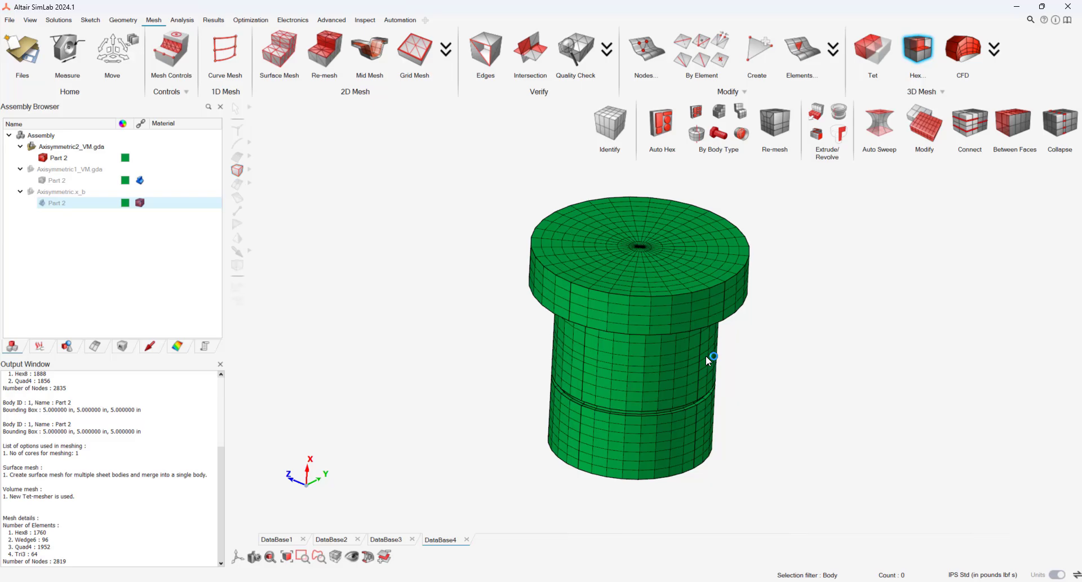
Hide the spider-wedge mesh and show the first axisymmetric mesh of Part 2.
{"action": "middle_click_drag", "start_coordinate": [771, 341], "coordinate": [749, 357]}
{"action": "left_click", "coordinate": [44, 158]}
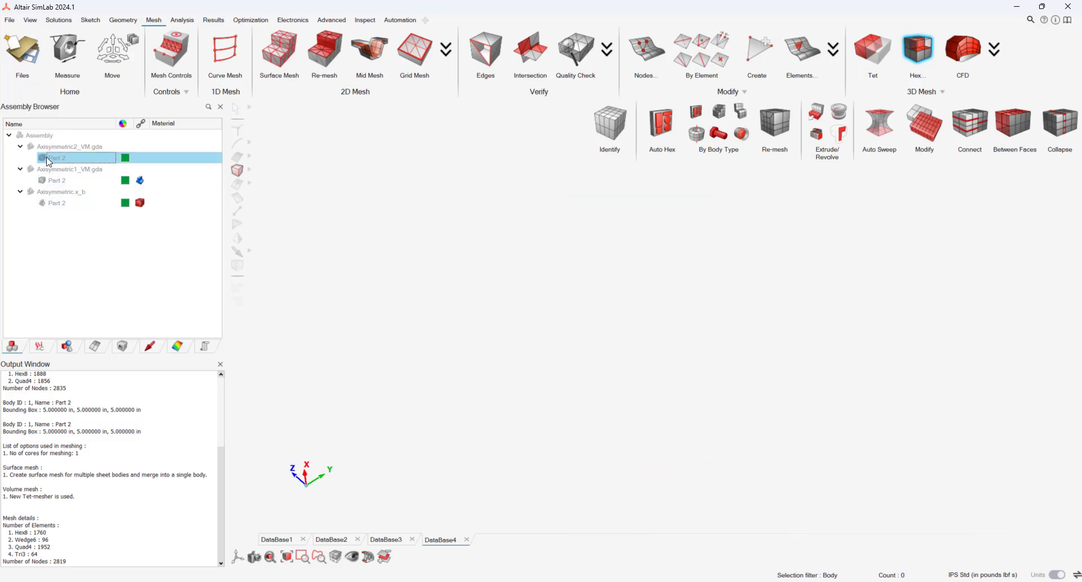
{"action": "left_click", "coordinate": [48, 180]}
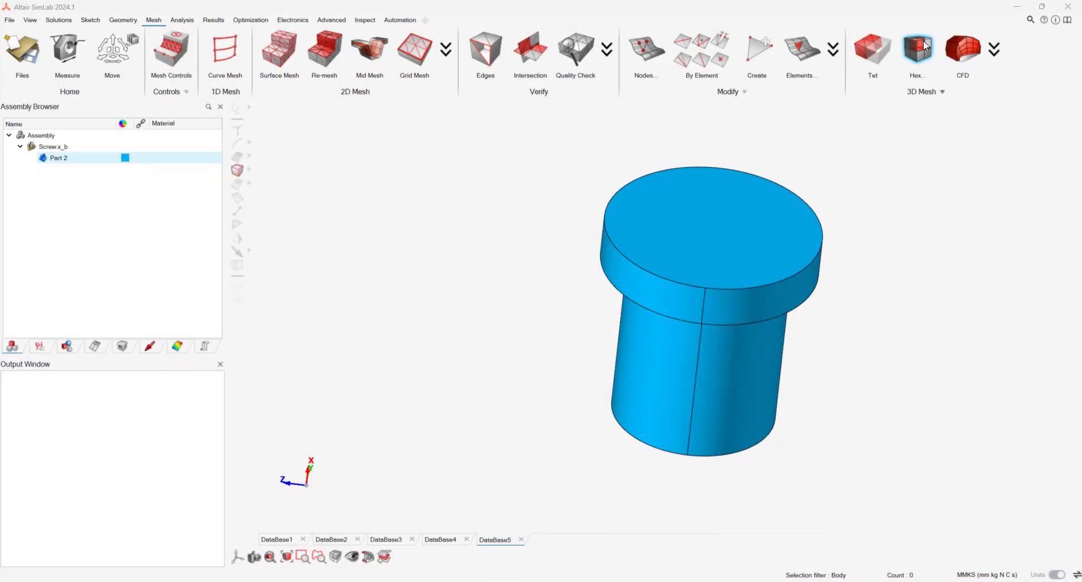
Create a screw mesh on Part 2 with HEX8 elements, a 3.175 mm mesh size, 16 circumferential elements and a user-defined thread diameter.
{"action": "left_click", "coordinate": [924, 41]}
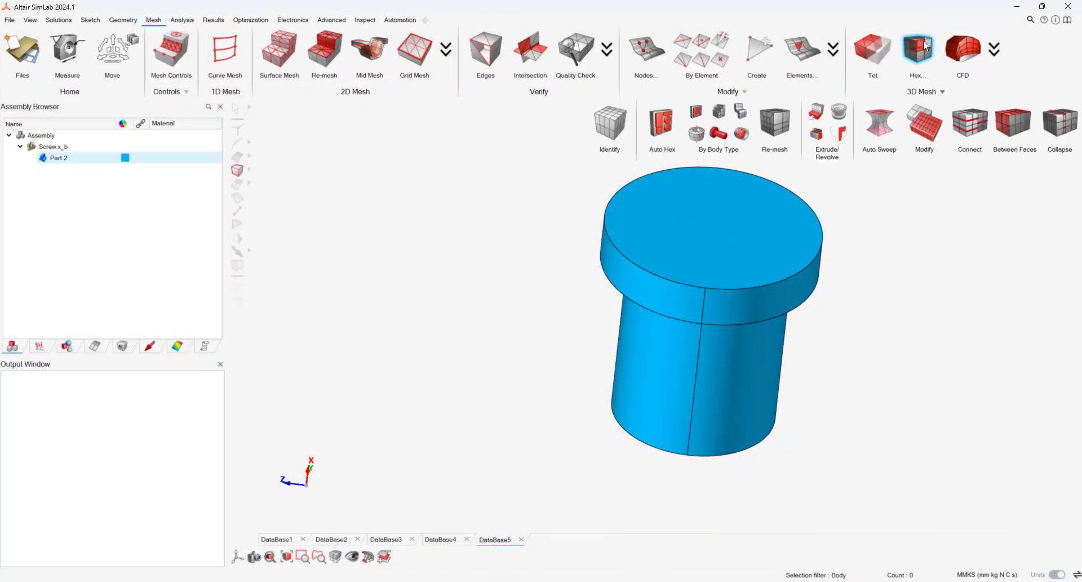
{"action": "left_click", "coordinate": [720, 134]}
{"action": "left_click_drag", "start_coordinate": [534, 198], "coordinate": [355, 200]}
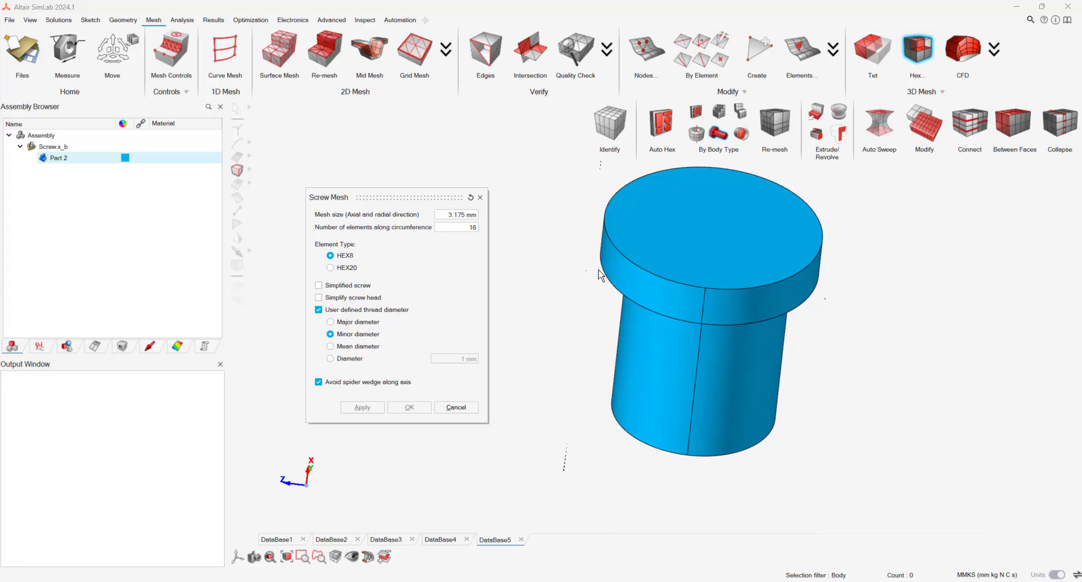
{"action": "left_click", "coordinate": [695, 293]}
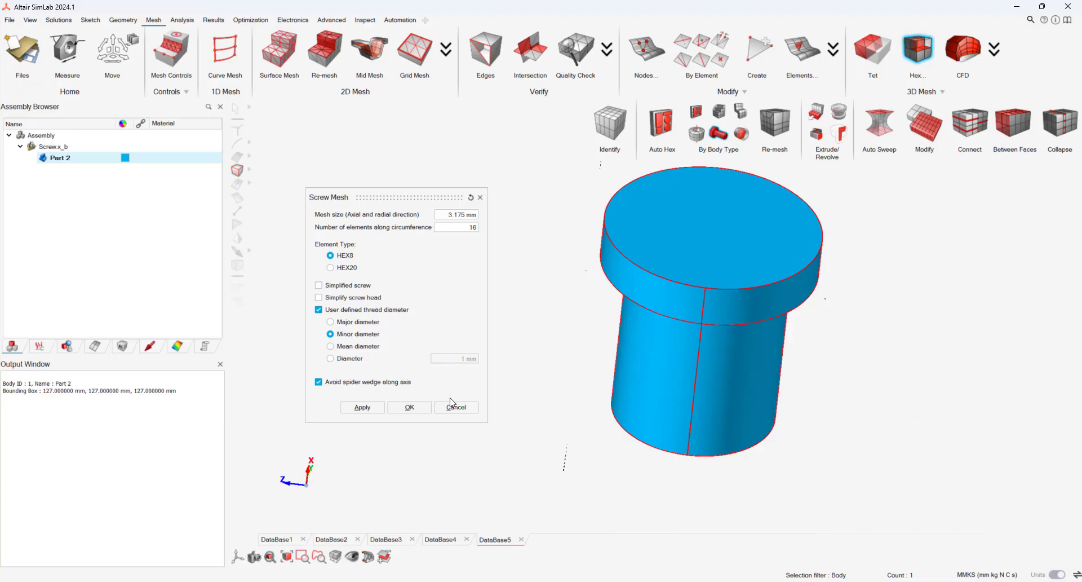
{"action": "left_click", "coordinate": [371, 362]}
{"action": "left_click", "coordinate": [356, 362]}
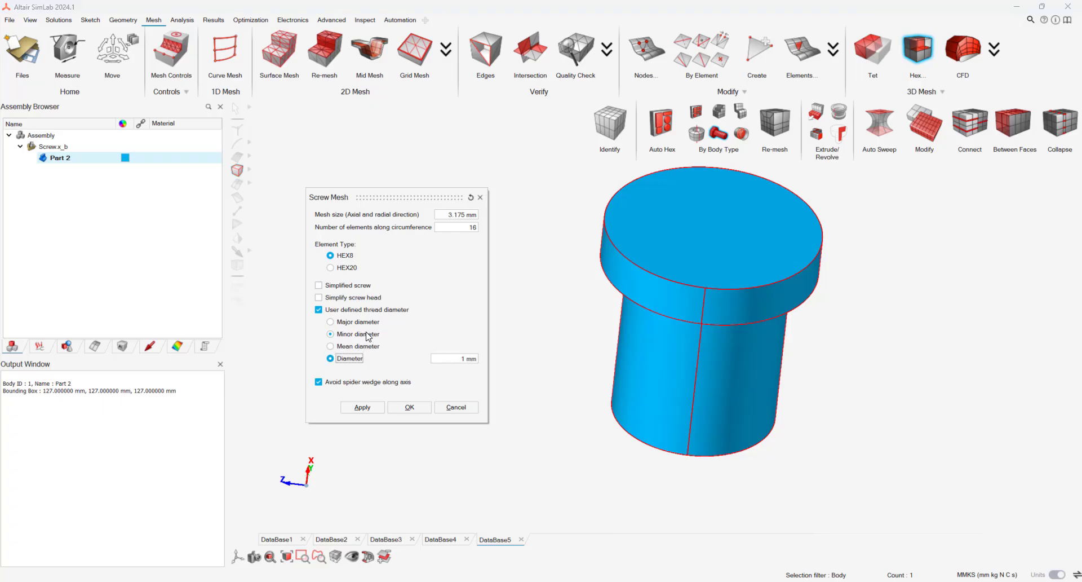
{"action": "left_click", "coordinate": [410, 406]}
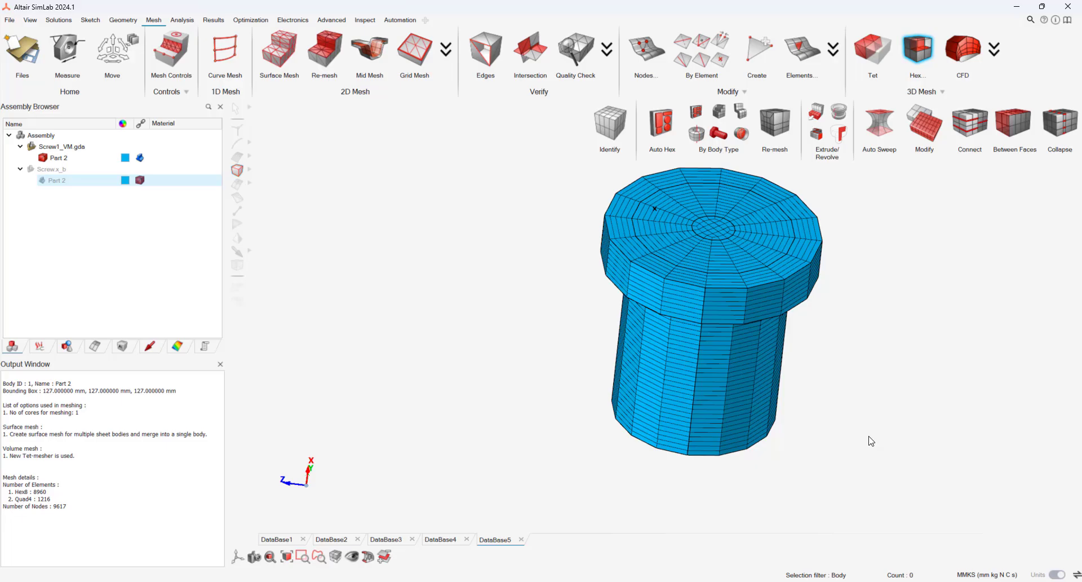
Hide the screw mesh and show the original Part 2 geometry.
{"action": "middle_click_drag", "start_coordinate": [870, 437], "coordinate": [851, 417]}
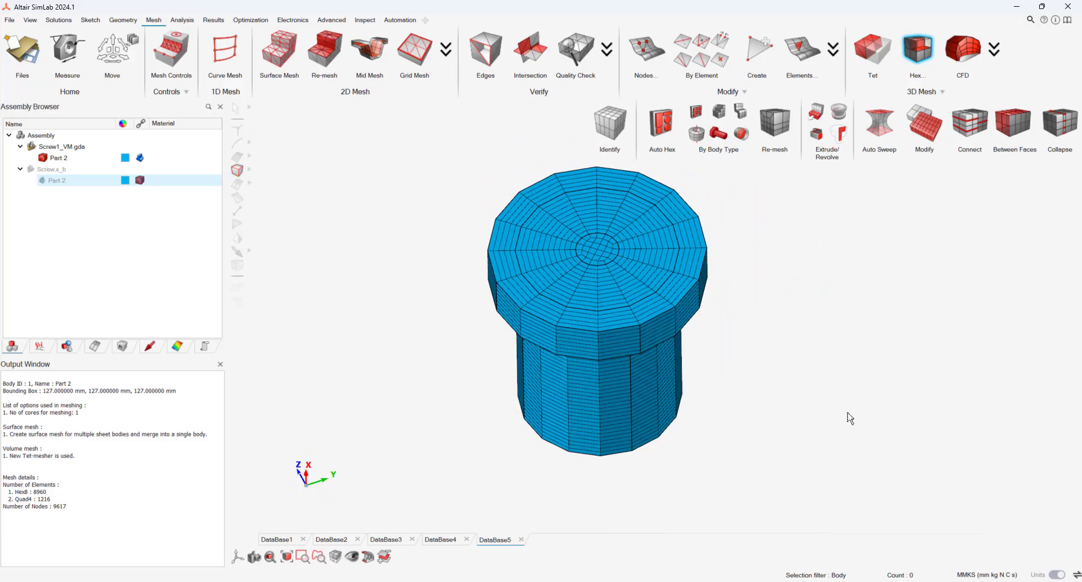
{"action": "left_click", "coordinate": [43, 157]}
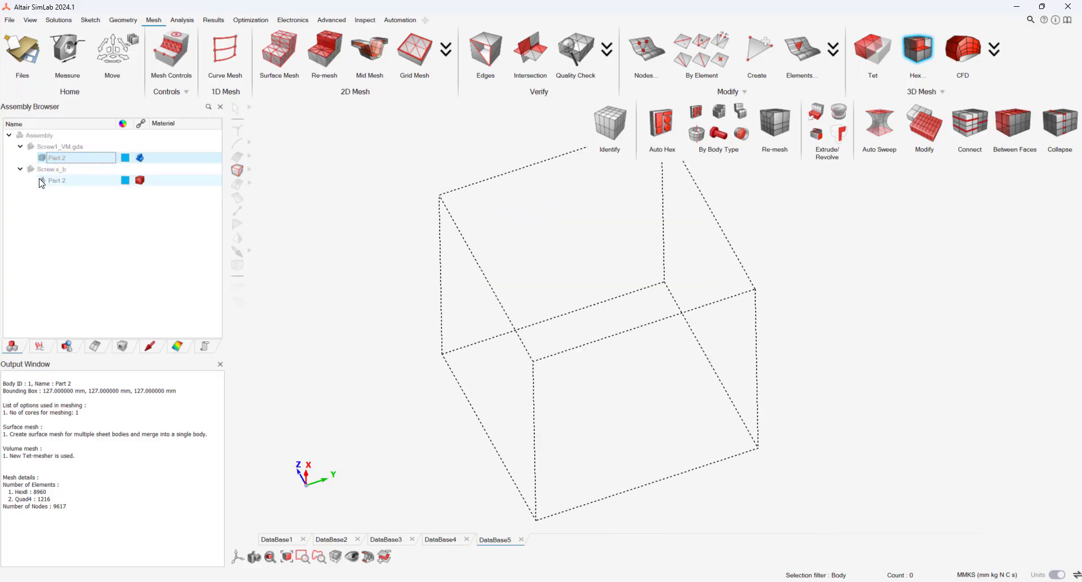
{"action": "left_click", "coordinate": [43, 180]}
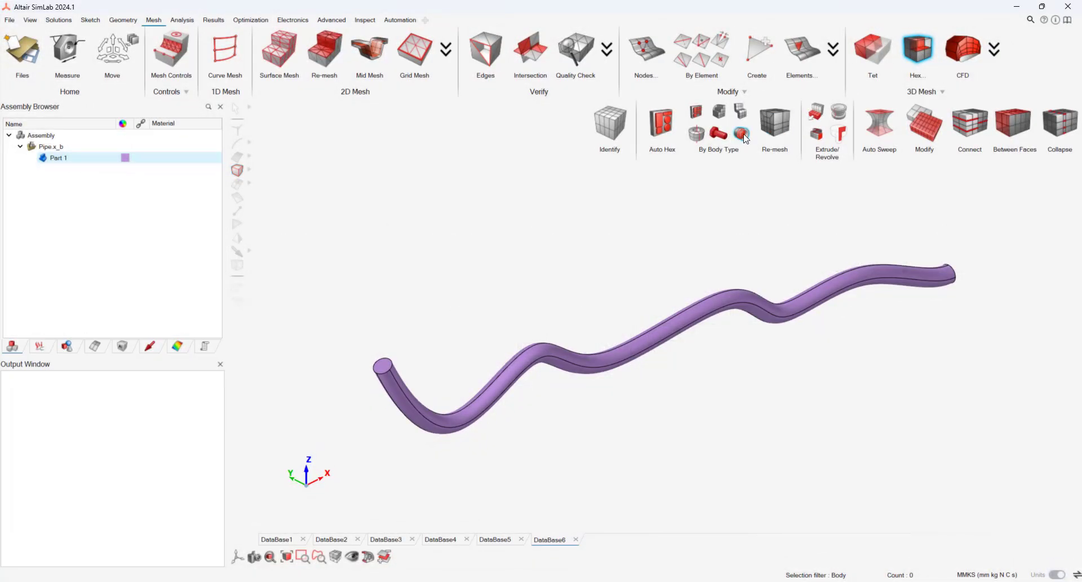
Create a Hex8 pipe mesh on Part 1 with a 3.175 mm average element size and 8 elements along the circumference.
{"action": "left_click", "coordinate": [742, 134]}
{"action": "left_click", "coordinate": [750, 300]}
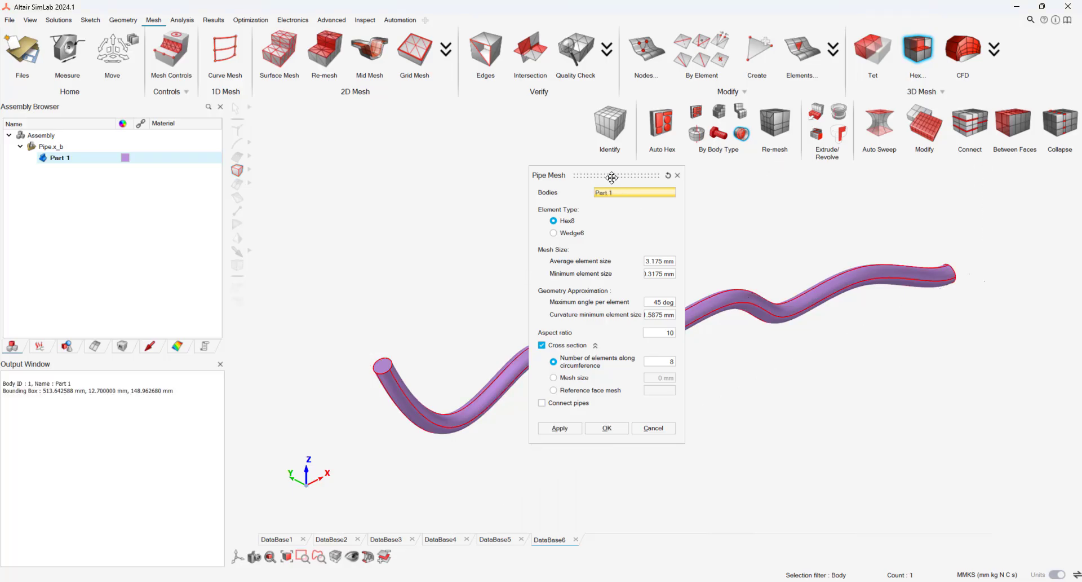
{"action": "left_click_drag", "start_coordinate": [612, 177], "coordinate": [253, 153]}
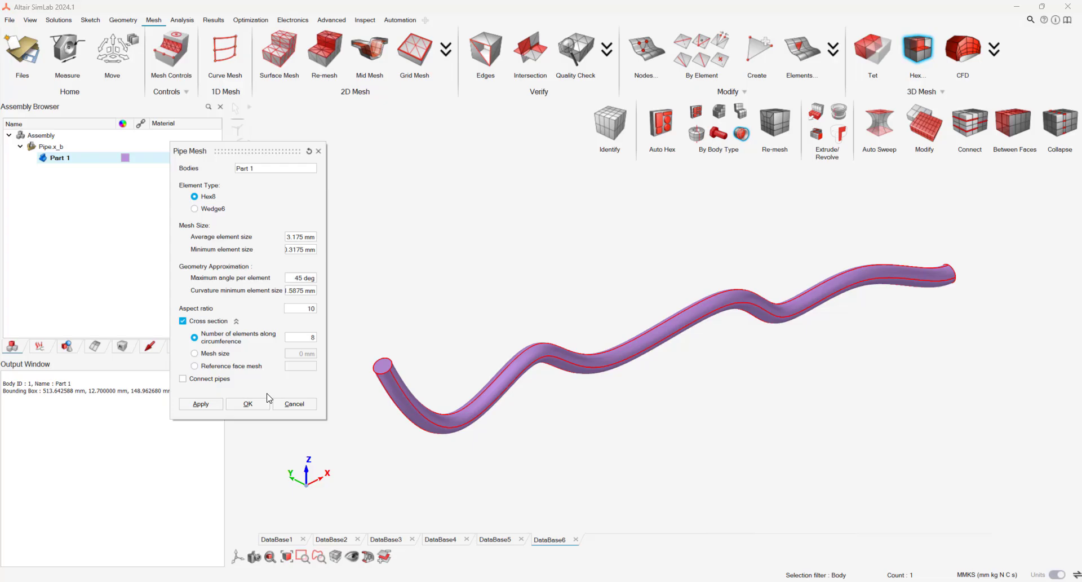
{"action": "left_click", "coordinate": [248, 404]}
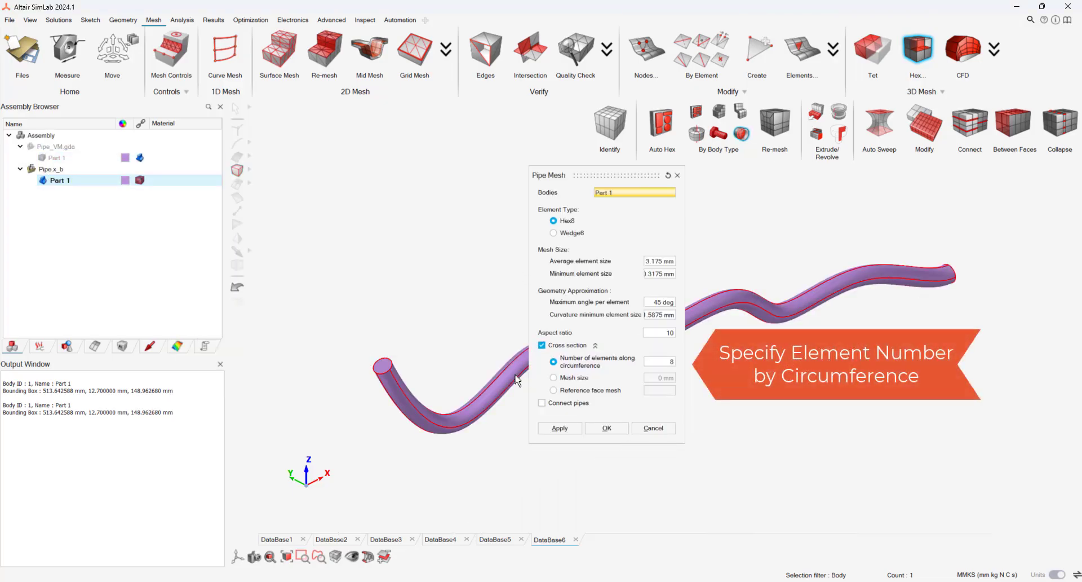
Create a second pipe mesh on Part 1 with 20 elements along the circumference.
{"action": "left_click", "coordinate": [666, 361]}
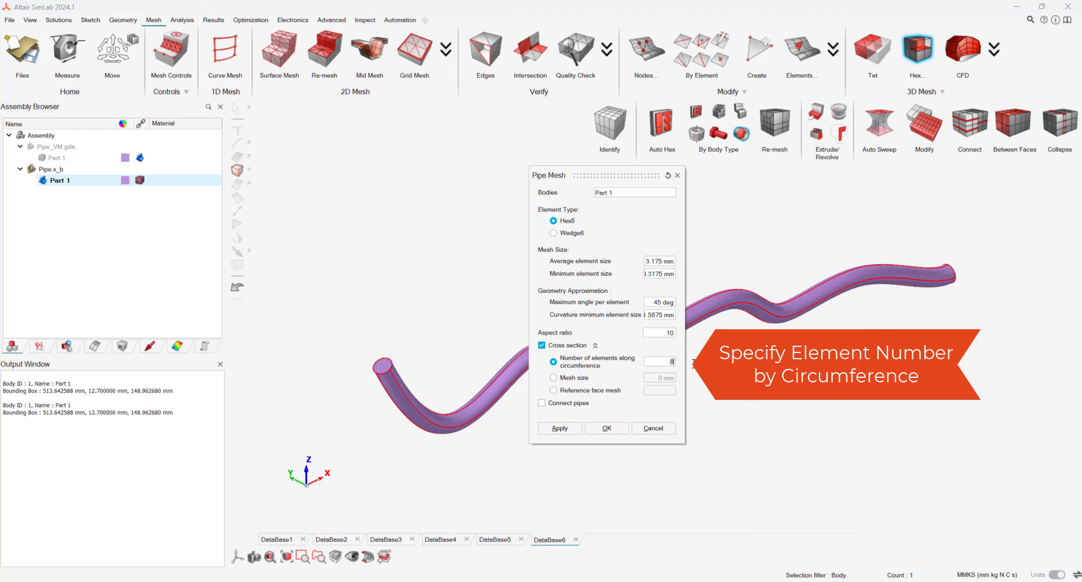
{"action": "left_click", "coordinate": [608, 430]}
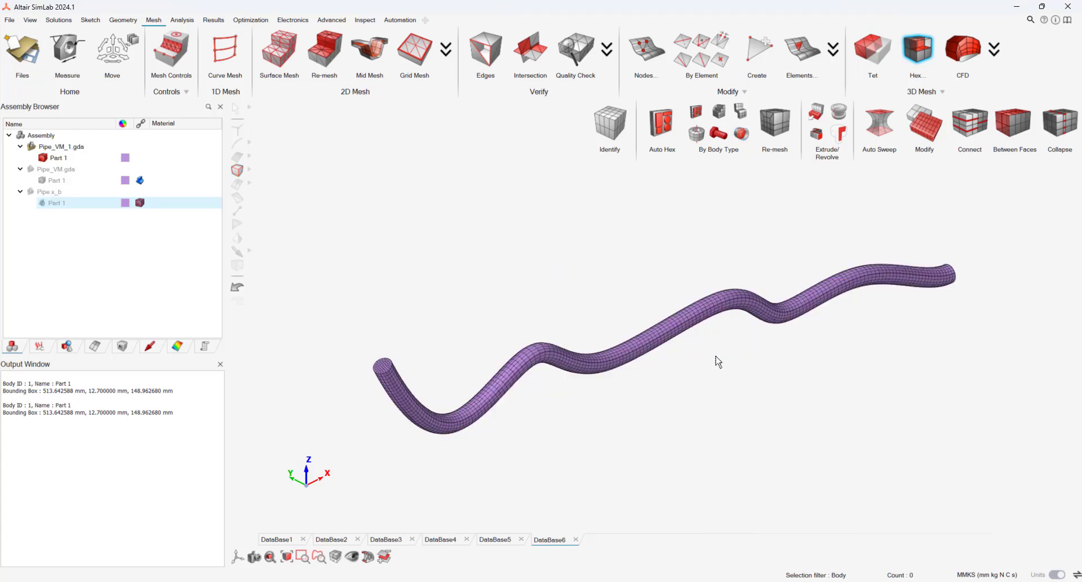
{"action": "scroll", "coordinate": [351, 416], "scroll_direction": "up", "scroll_amount": 3}
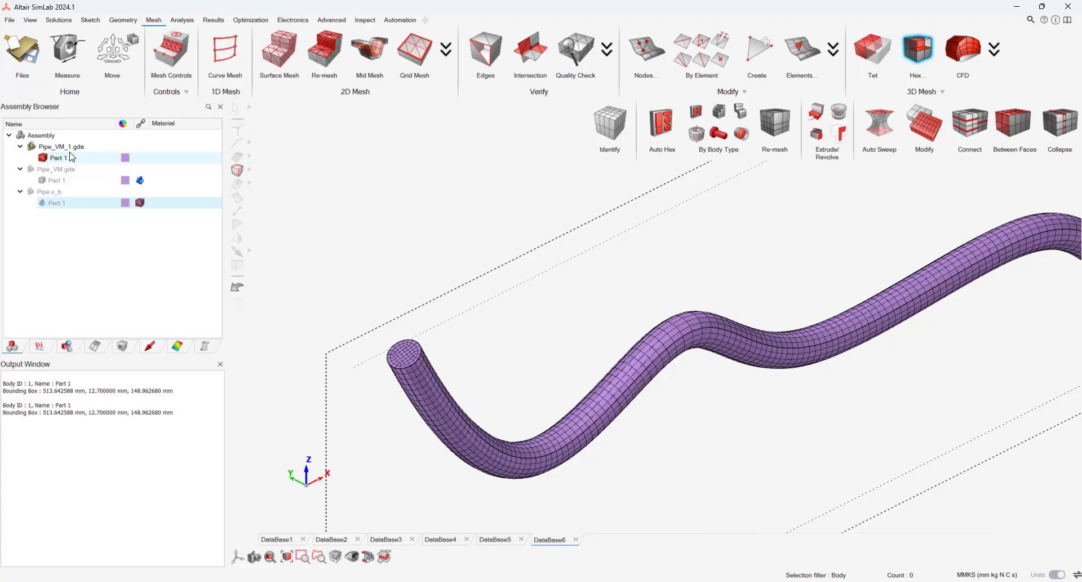
Swap the mesh for the original pipe geometry and create a pipe mesh with a curvature minimum element size of 1 mm.
{"action": "left_click", "coordinate": [44, 157]}
{"action": "left_click", "coordinate": [56, 202]}
{"action": "left_click", "coordinate": [741, 134]}
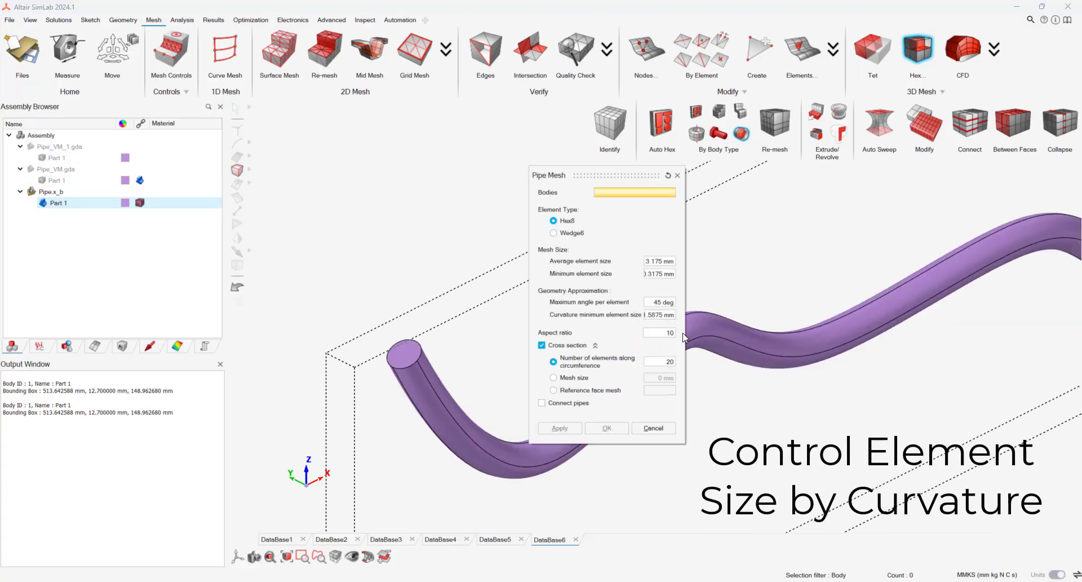
{"action": "left_click", "coordinate": [659, 314]}
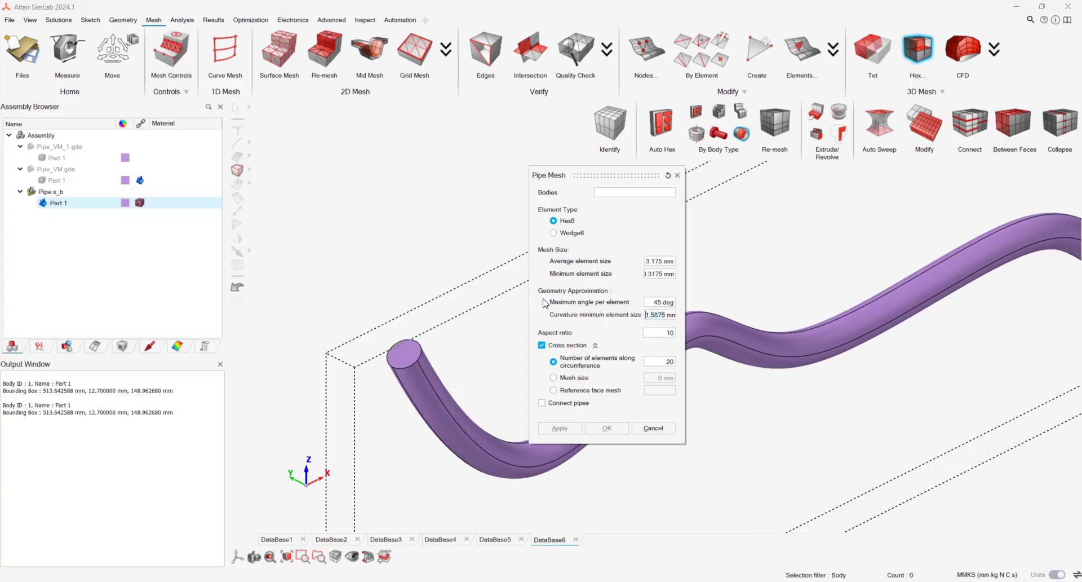
{"action": "type", "text": "1"}
{"action": "left_click", "coordinate": [446, 415]}
{"action": "left_click", "coordinate": [607, 428]}
{"action": "scroll", "coordinate": [544, 308], "scroll_direction": "down", "scroll_amount": 3}
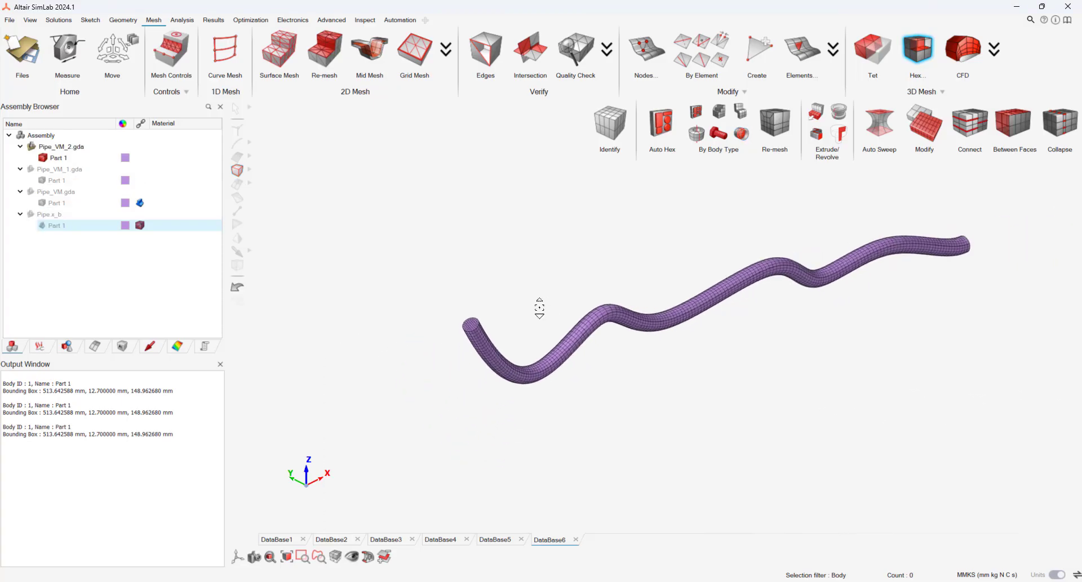
{"action": "middle_click_drag", "start_coordinate": [903, 293], "coordinate": [880, 265]}
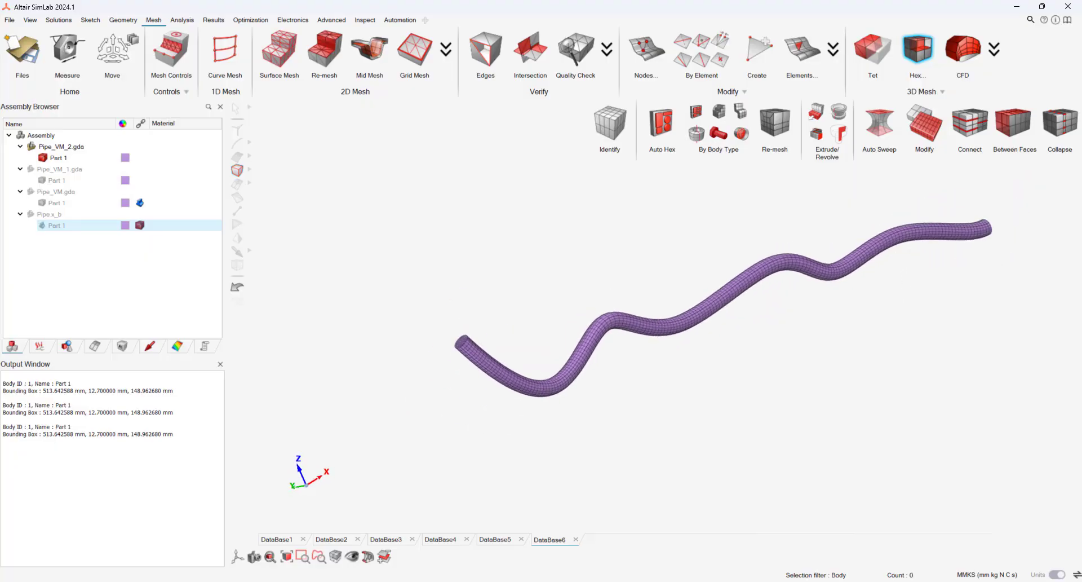